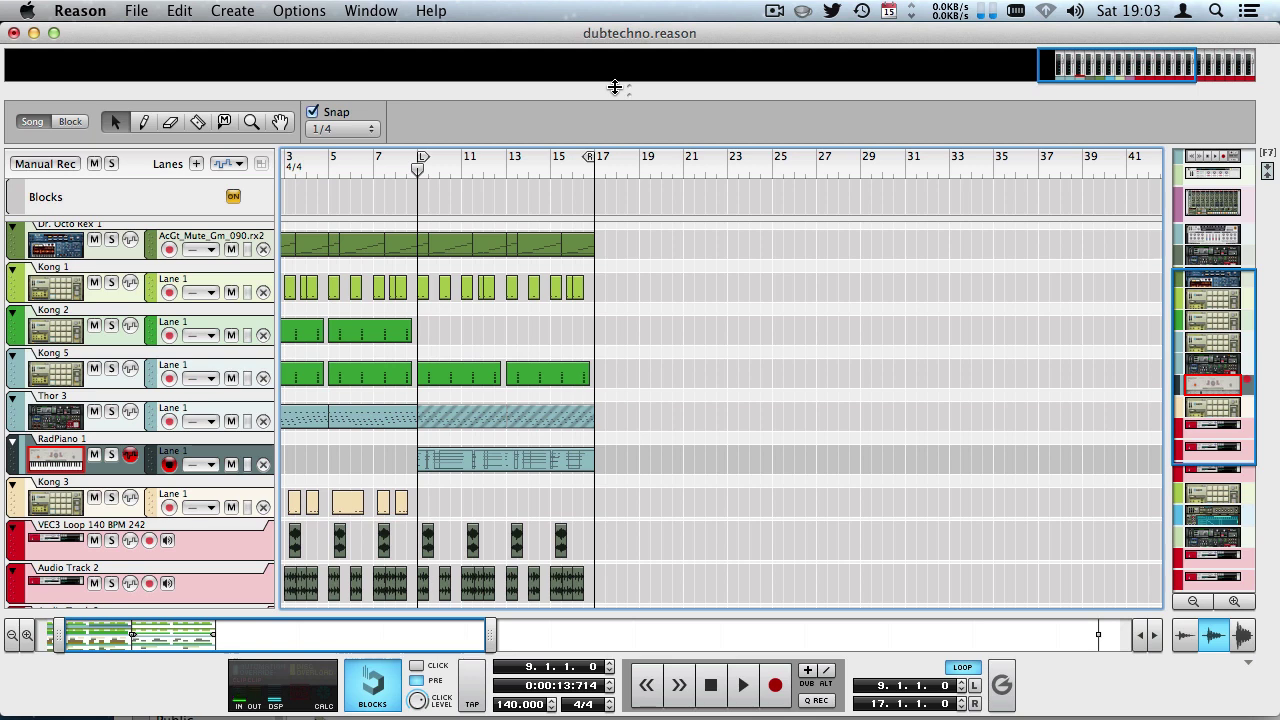
Step: Expand the rack to fill the window and scroll to RadPiano 1 with Audiomatic 1 beneath
{"action": "left_click_drag", "start_coordinate": [615, 87], "coordinate": [689, 540]}
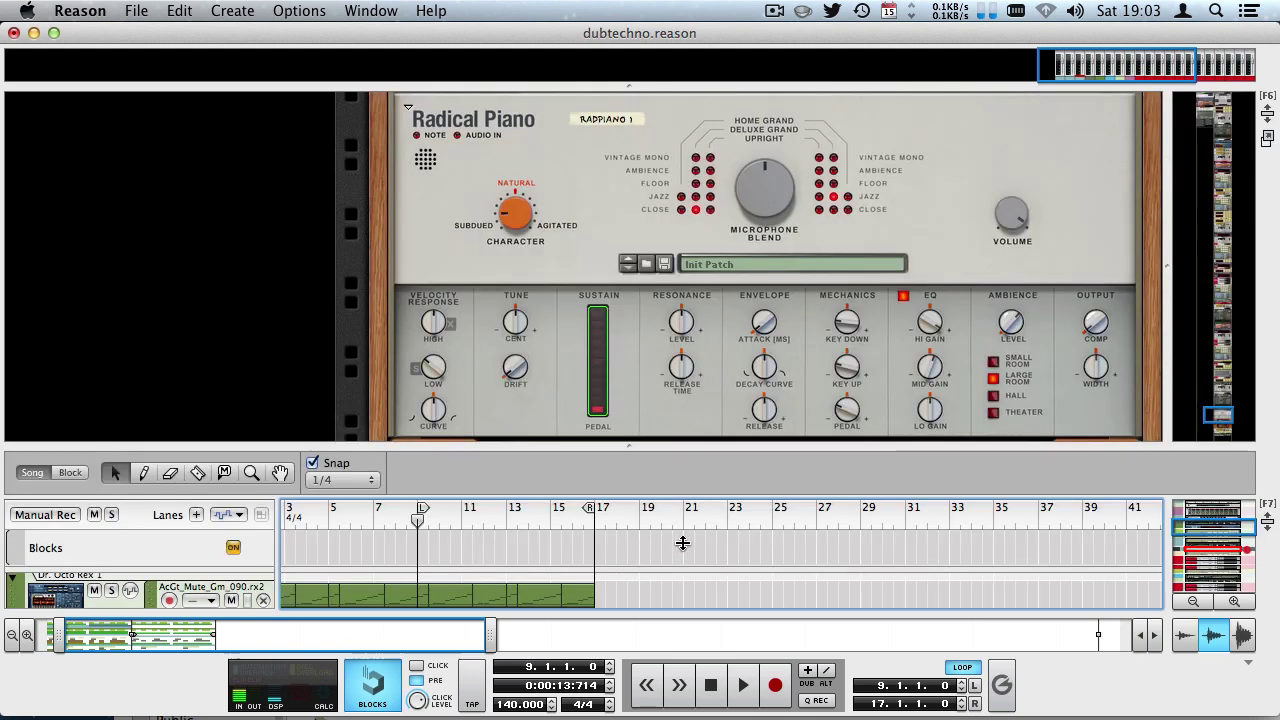
{"action": "left_click_drag", "start_coordinate": [644, 449], "coordinate": [634, 592]}
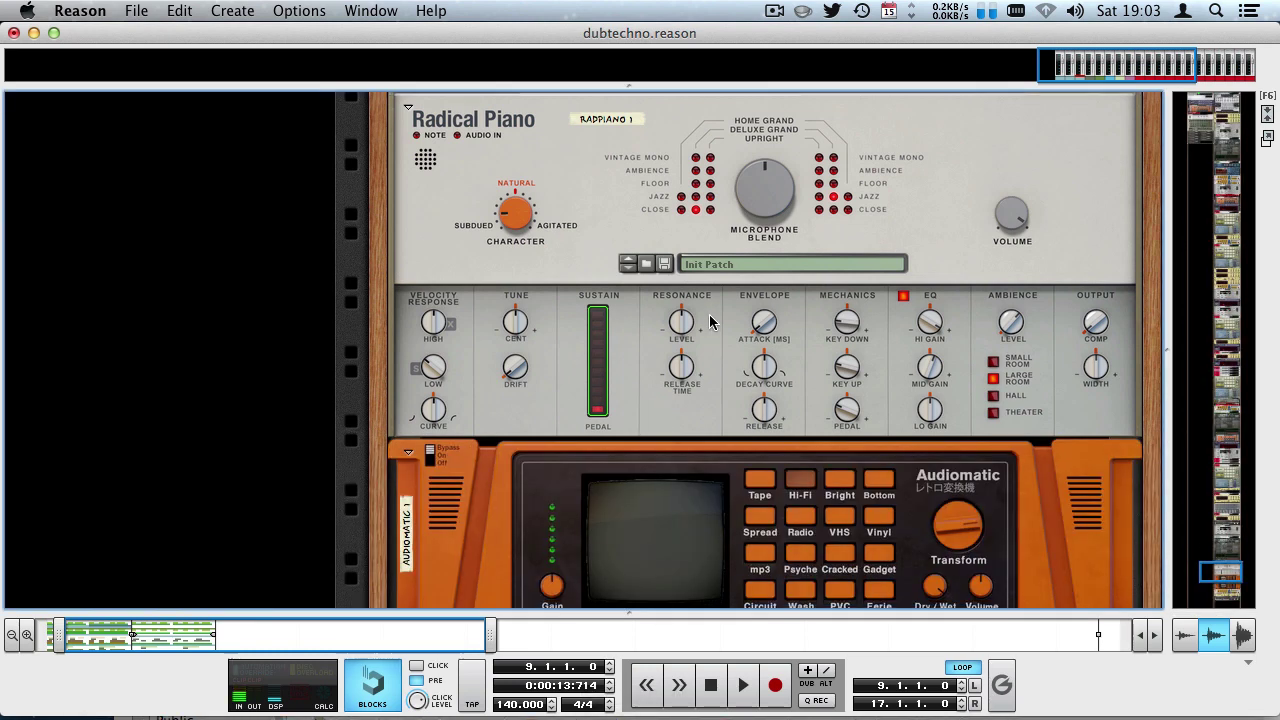
{"action": "scroll", "coordinate": [709, 318], "scroll_direction": "up", "scroll_amount": 1}
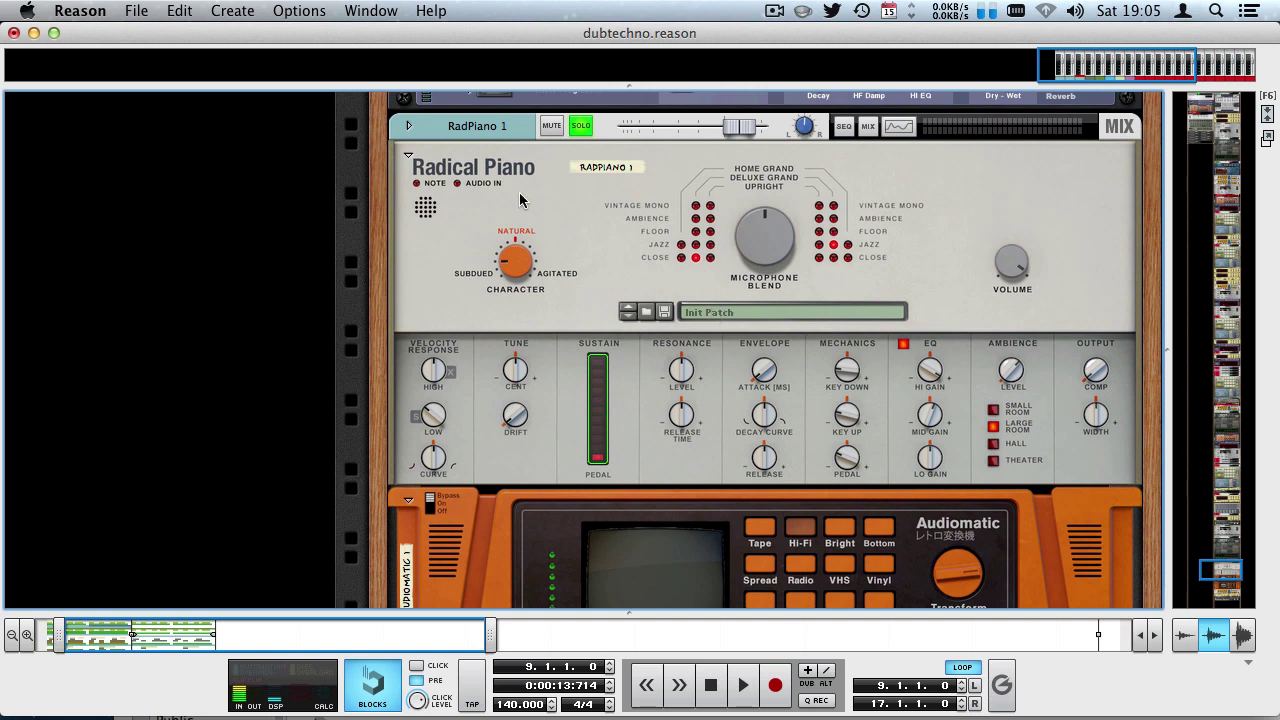
{"action": "scroll", "coordinate": [516, 196], "scroll_direction": "down", "scroll_amount": 12}
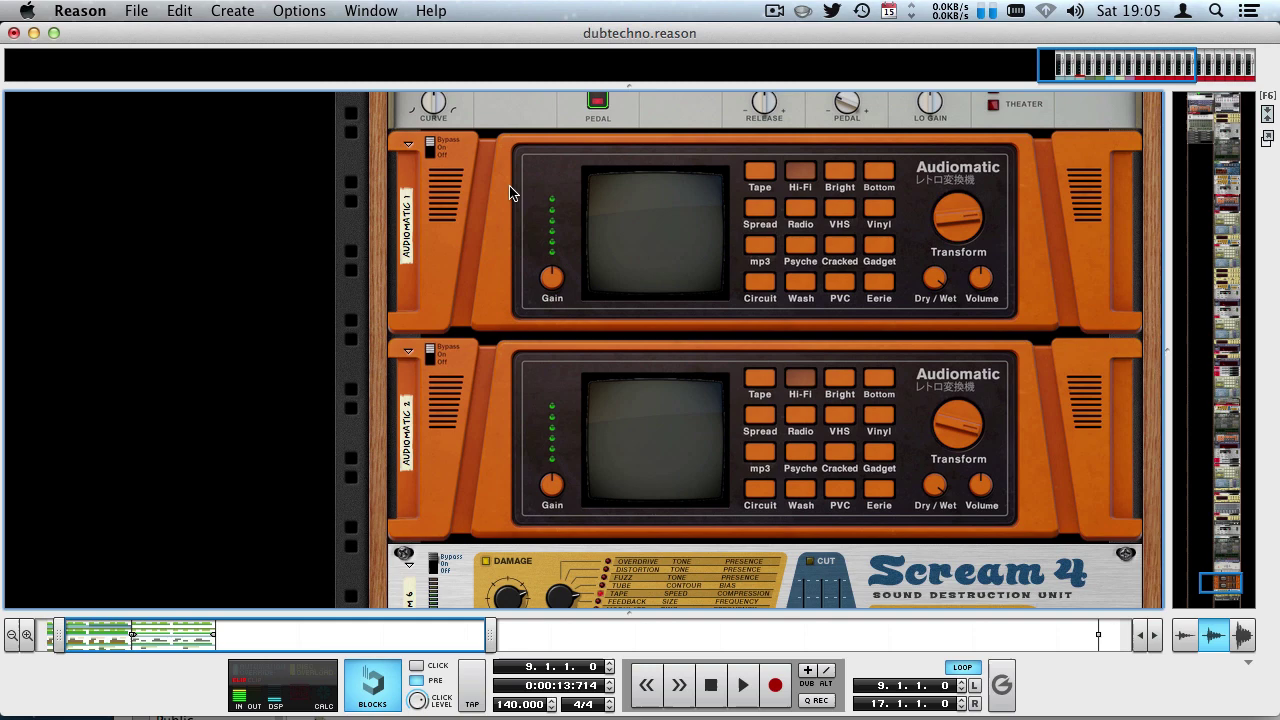
{"action": "scroll", "coordinate": [685, 369], "scroll_direction": "up", "scroll_amount": 12}
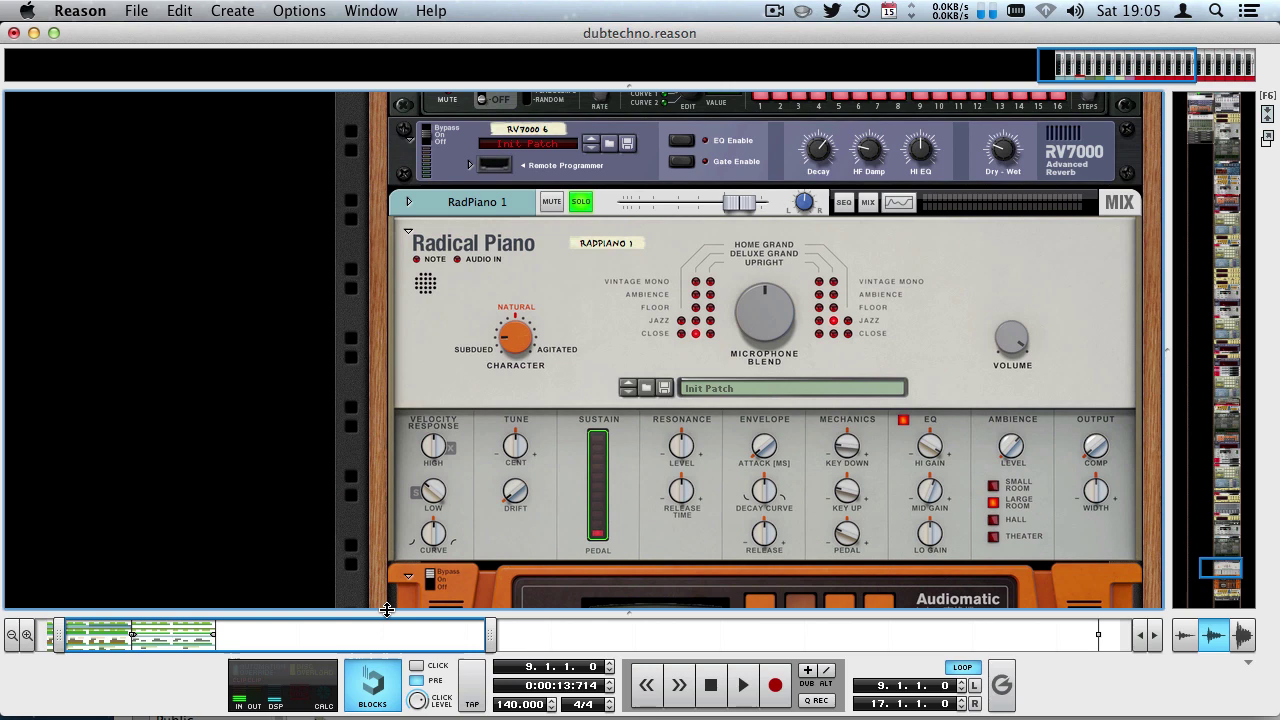
{"action": "scroll", "coordinate": [343, 237], "scroll_direction": "down", "scroll_amount": 4}
{"action": "scroll", "coordinate": [668, 505], "scroll_direction": "down", "scroll_amount": 1}
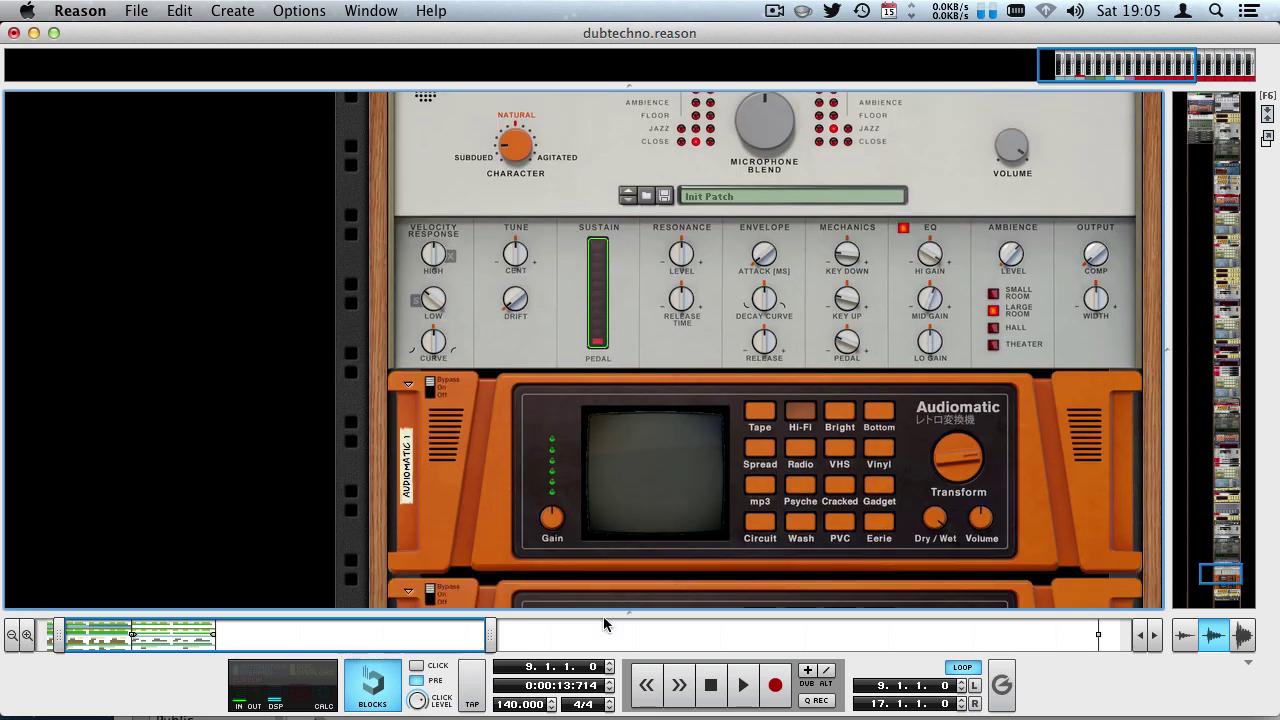
Step: Briefly reveal the sequencer tracks, then restore the full-window rack
{"action": "left_click_drag", "start_coordinate": [601, 616], "coordinate": [387, 334]}
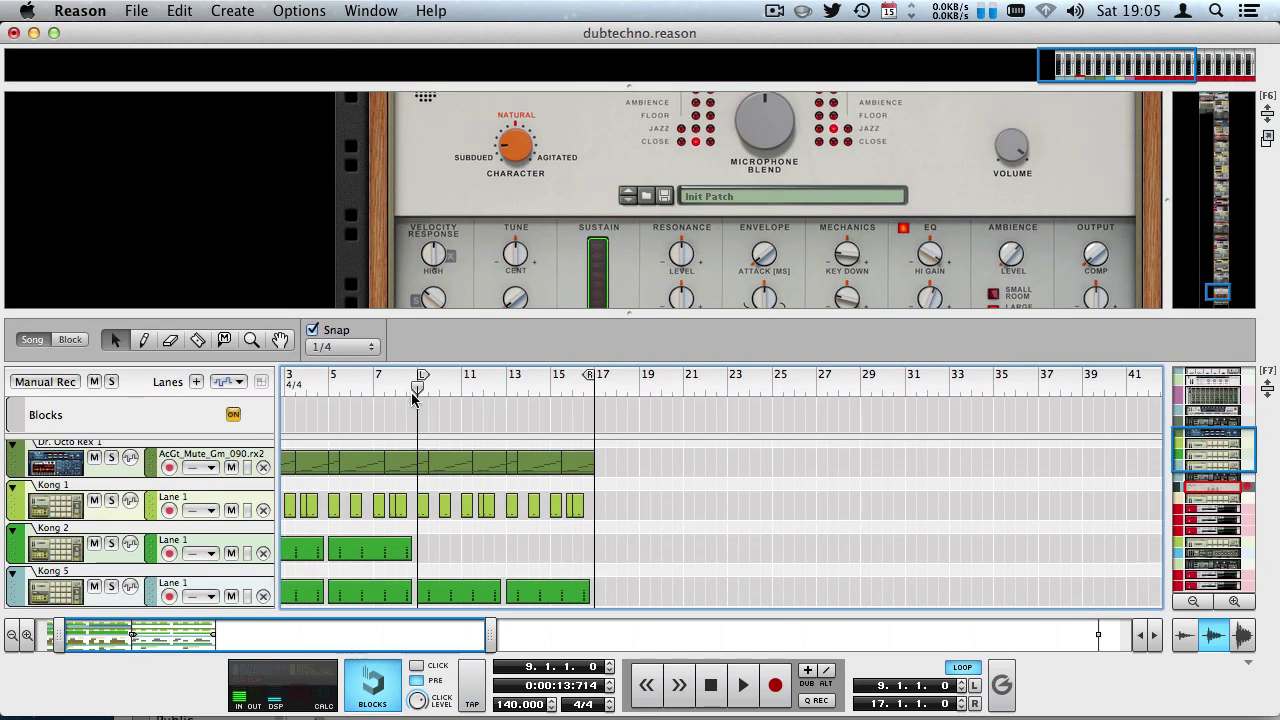
{"action": "scroll", "coordinate": [714, 213], "scroll_direction": "up", "scroll_amount": 1}
{"action": "scroll", "coordinate": [714, 213], "scroll_direction": "up", "scroll_amount": 3}
{"action": "left_click_drag", "start_coordinate": [702, 314], "coordinate": [712, 612]}
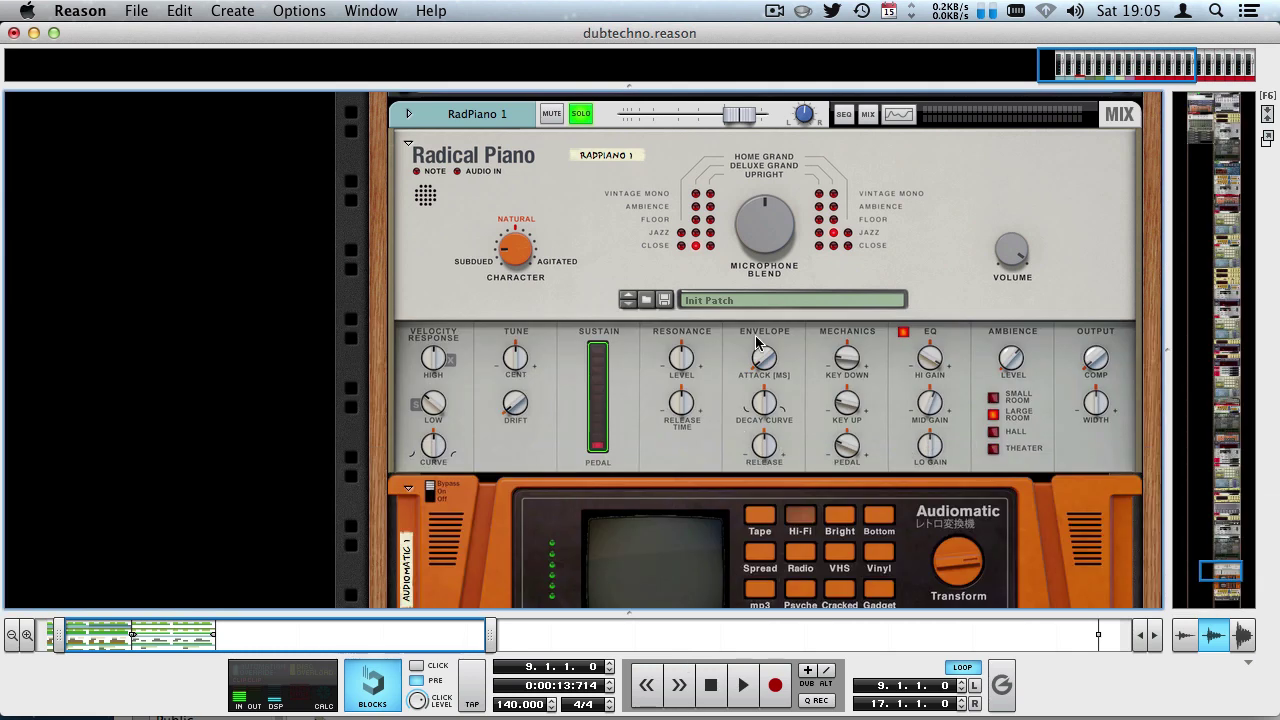
Step: Set Radical Piano's right microphone to the Jazz position and select the device
{"action": "mouse_move", "coordinate": [755, 232]}
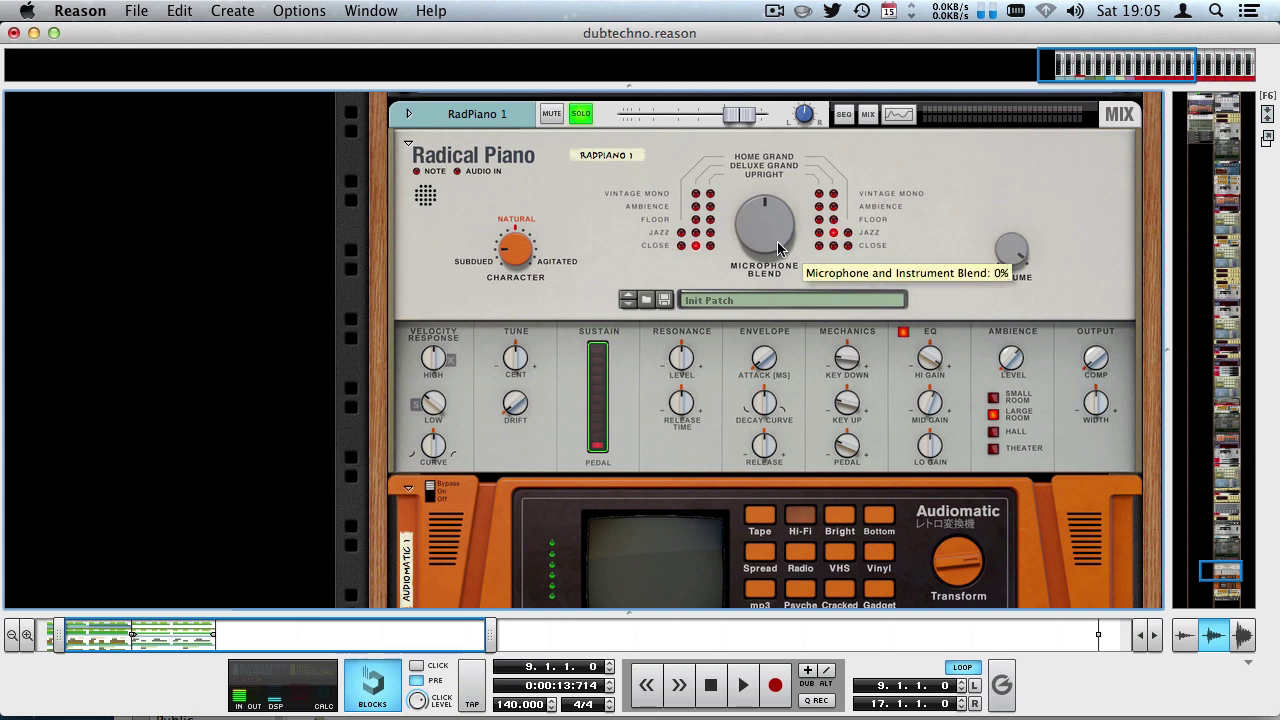
{"action": "left_click", "coordinate": [833, 232]}
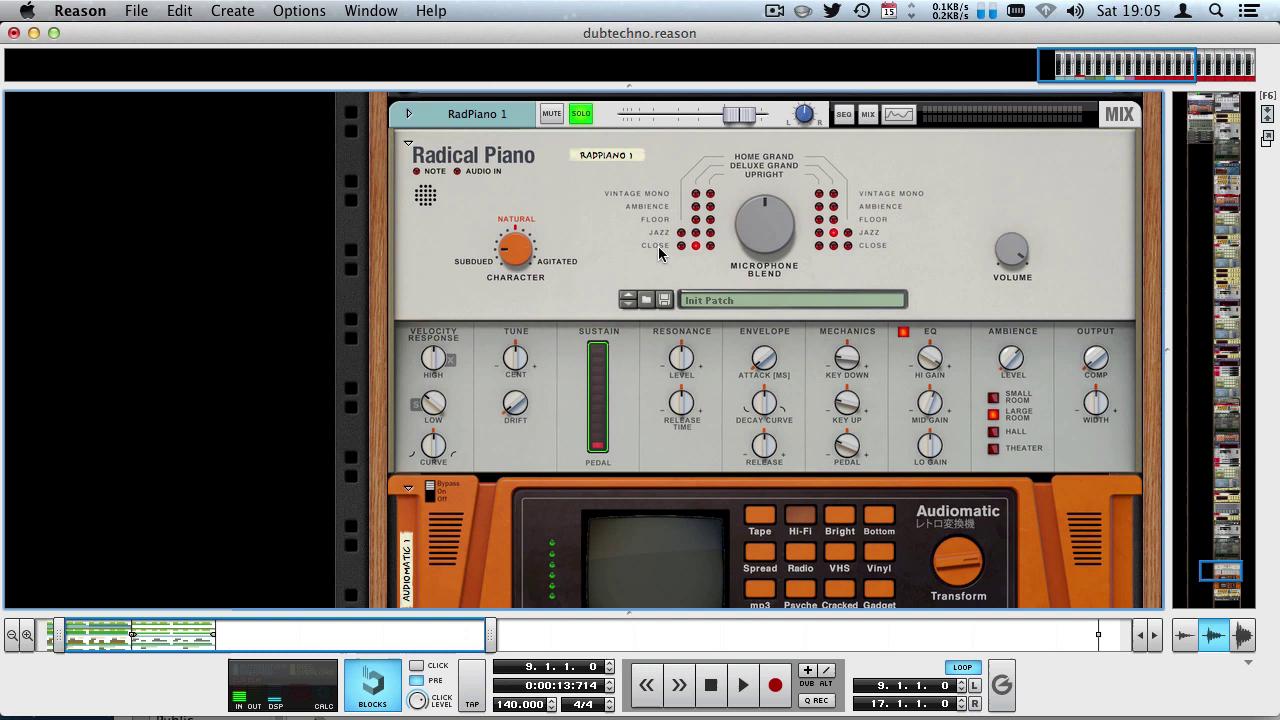
{"action": "left_click", "coordinate": [505, 251]}
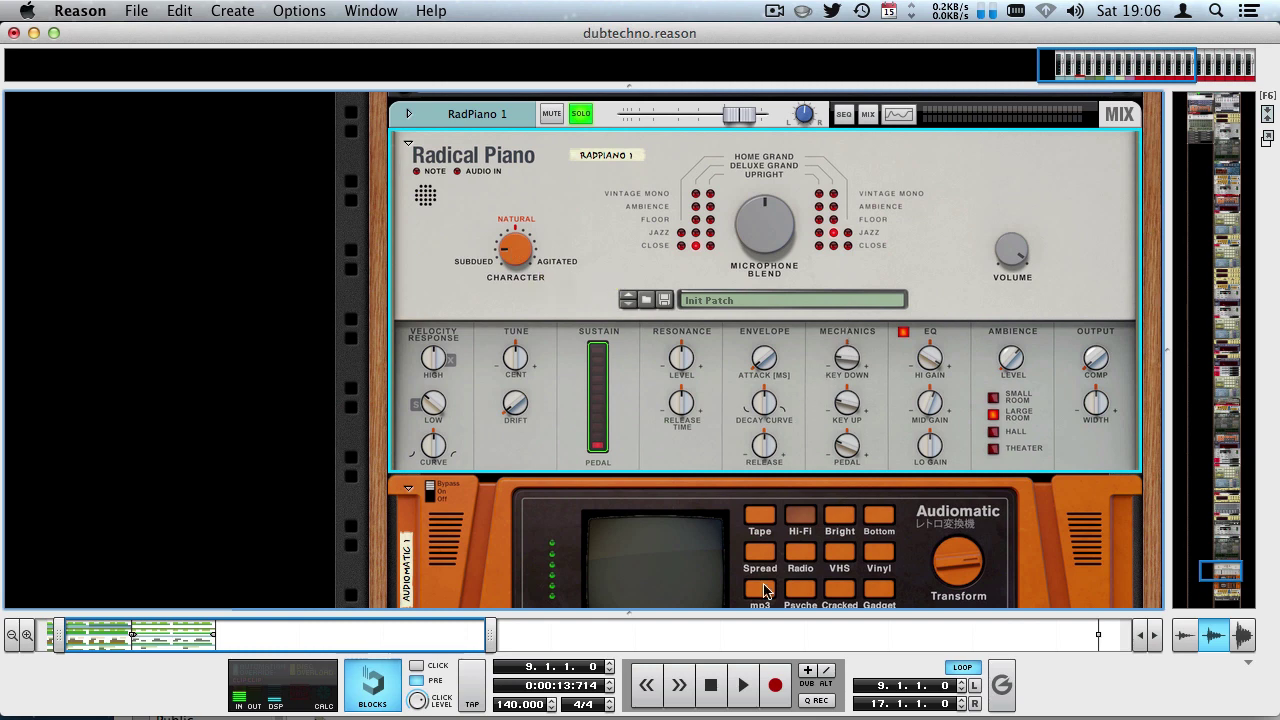
Step: Start playback, solo the RadPiano 1 track in the sequencer, and return to the rack
{"action": "key", "text": "F7"}
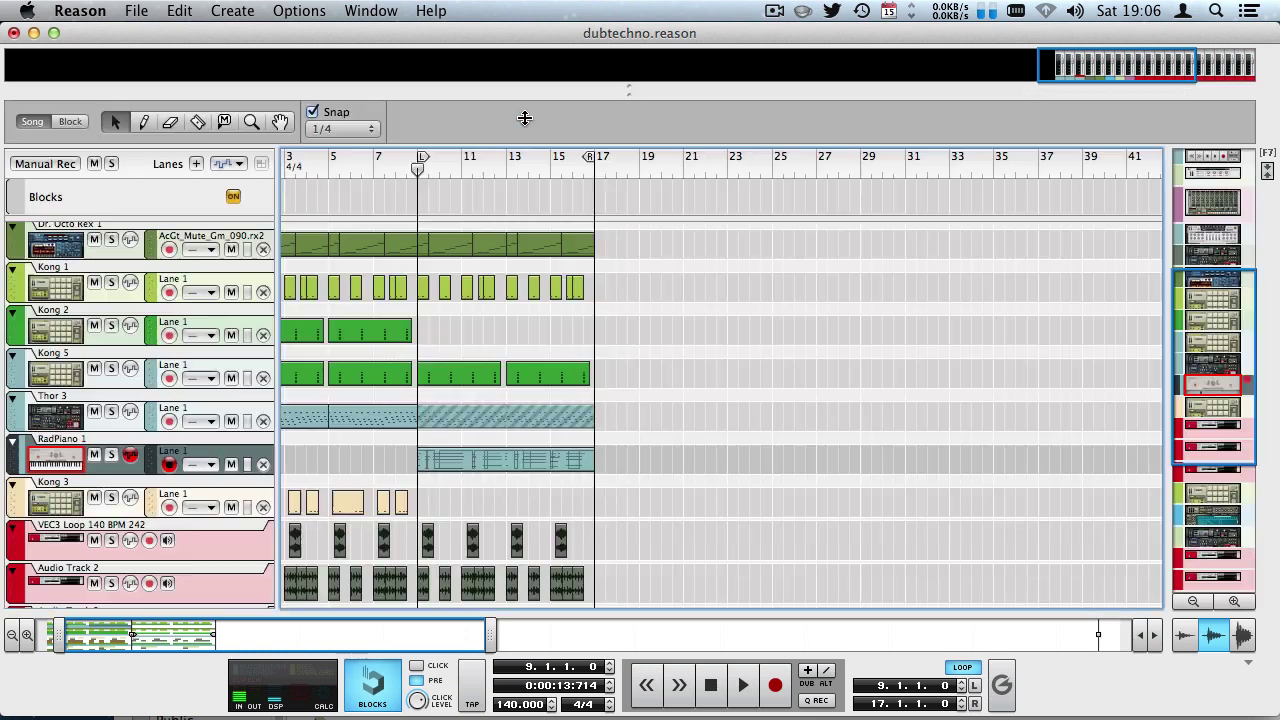
{"action": "key", "text": "space"}
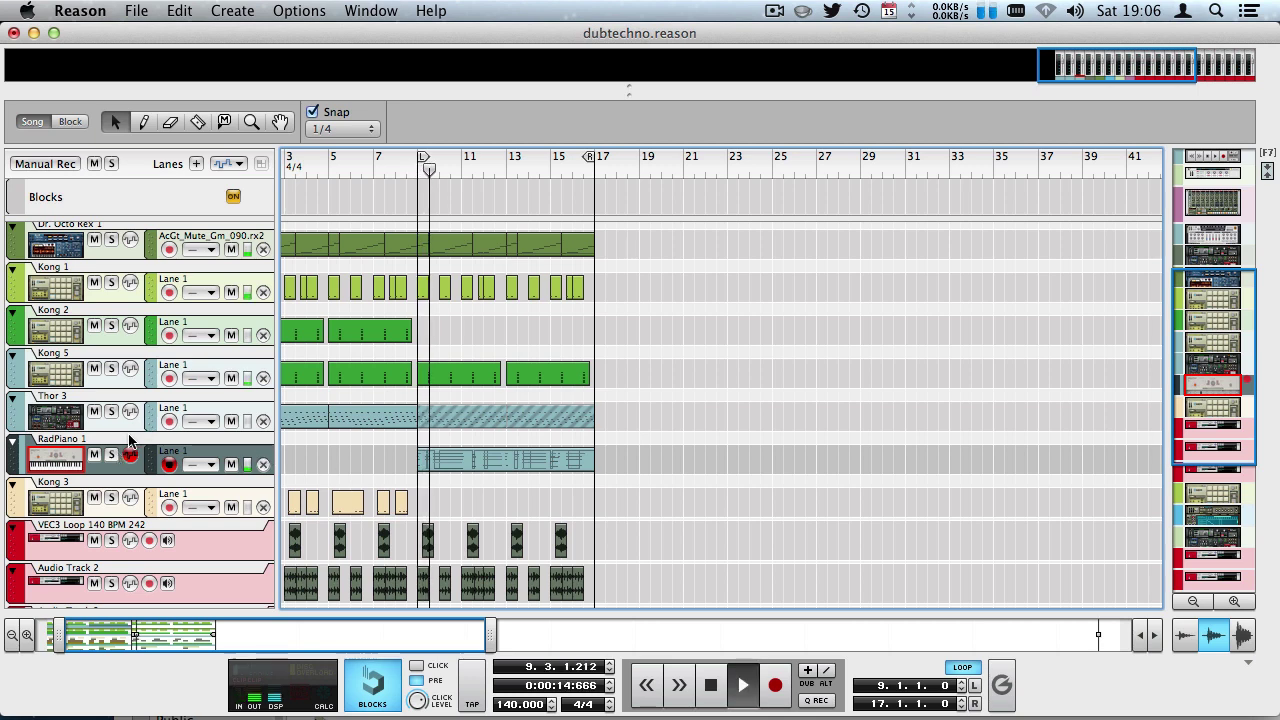
{"action": "left_click", "coordinate": [113, 455]}
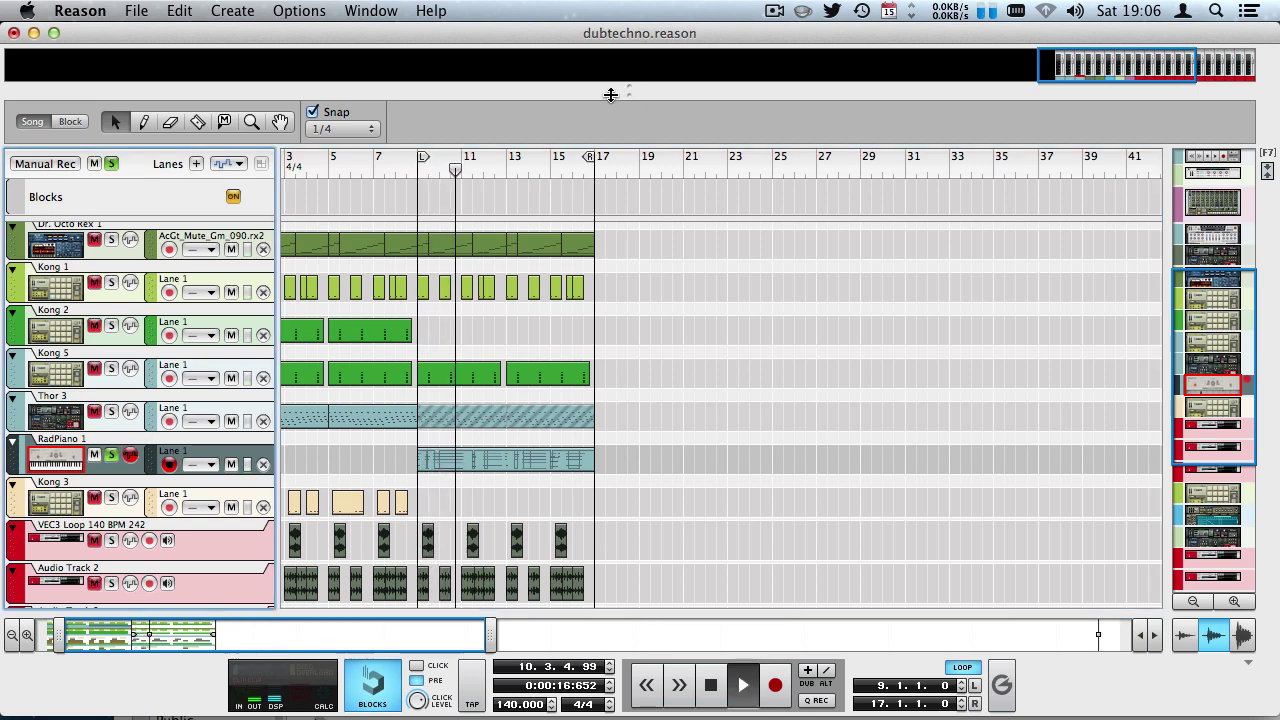
{"action": "key", "text": "F6"}
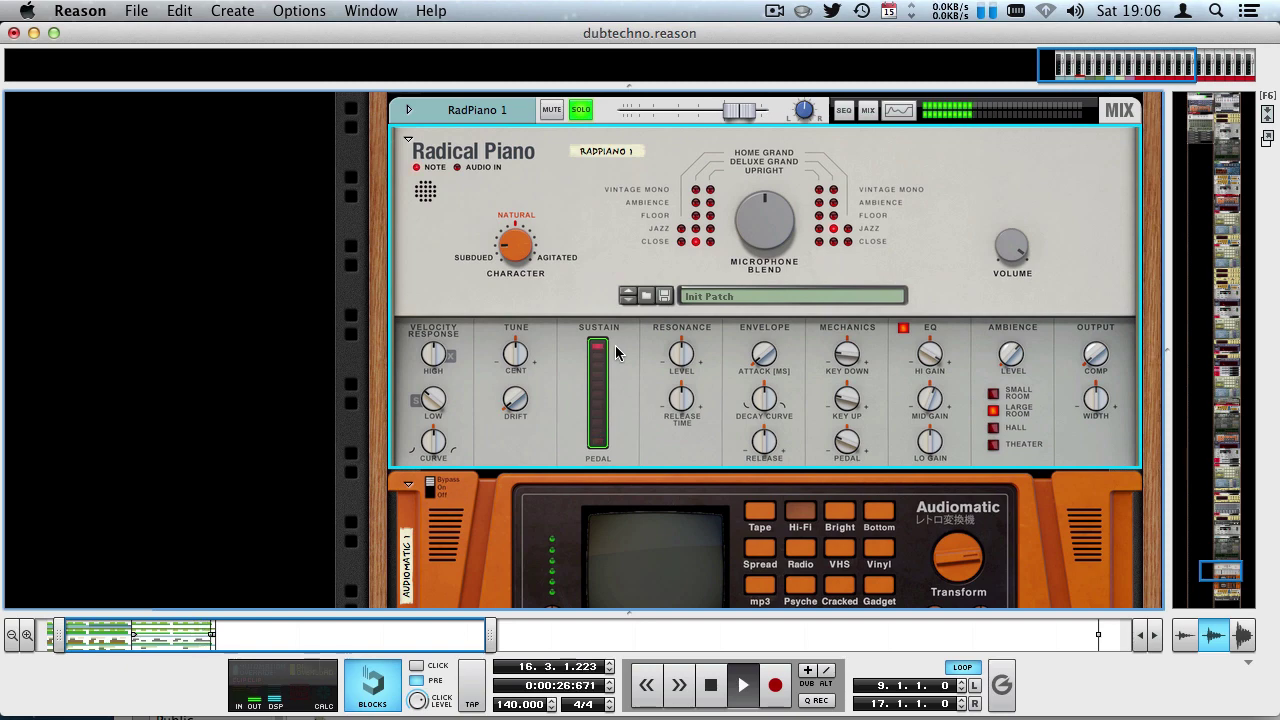
{"action": "scroll", "coordinate": [615, 352], "scroll_direction": "down", "scroll_amount": 2}
{"action": "scroll", "coordinate": [615, 352], "scroll_direction": "down", "scroll_amount": 20}
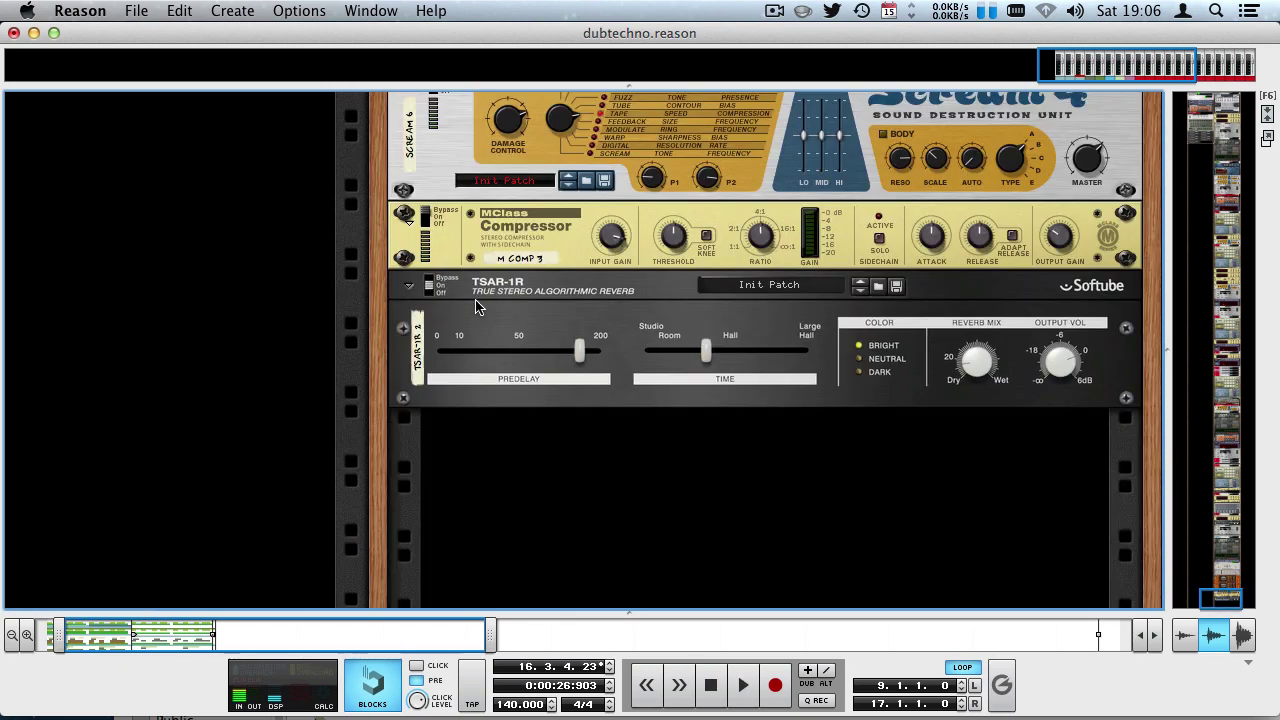
{"action": "scroll", "coordinate": [533, 318], "scroll_direction": "up", "scroll_amount": 20}
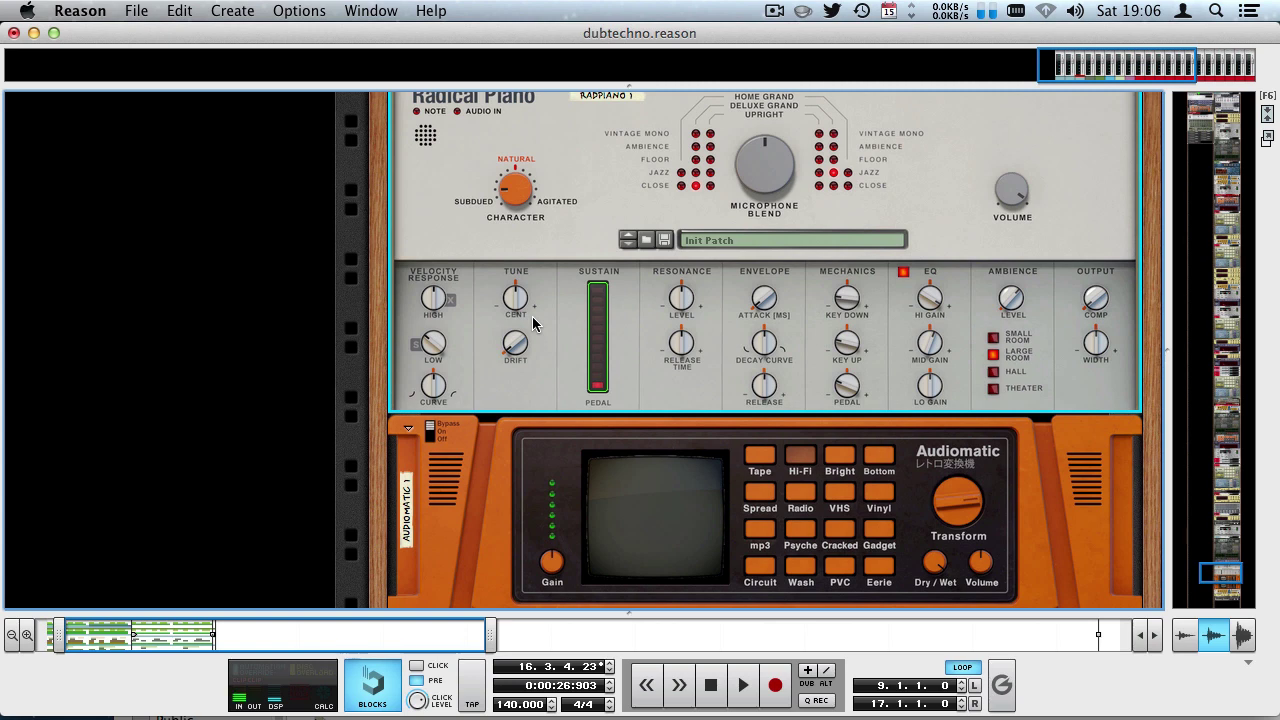
{"action": "scroll", "coordinate": [651, 423], "scroll_direction": "down", "scroll_amount": 5}
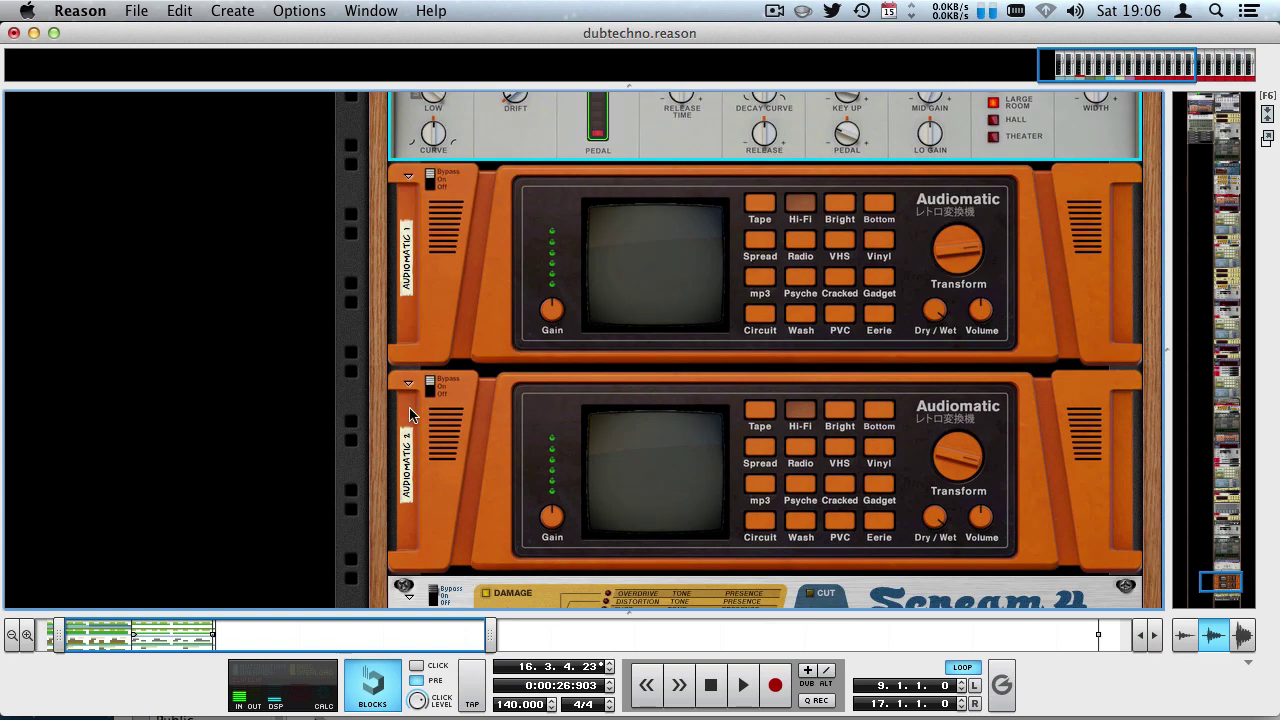
{"action": "scroll", "coordinate": [410, 414], "scroll_direction": "up", "scroll_amount": 1}
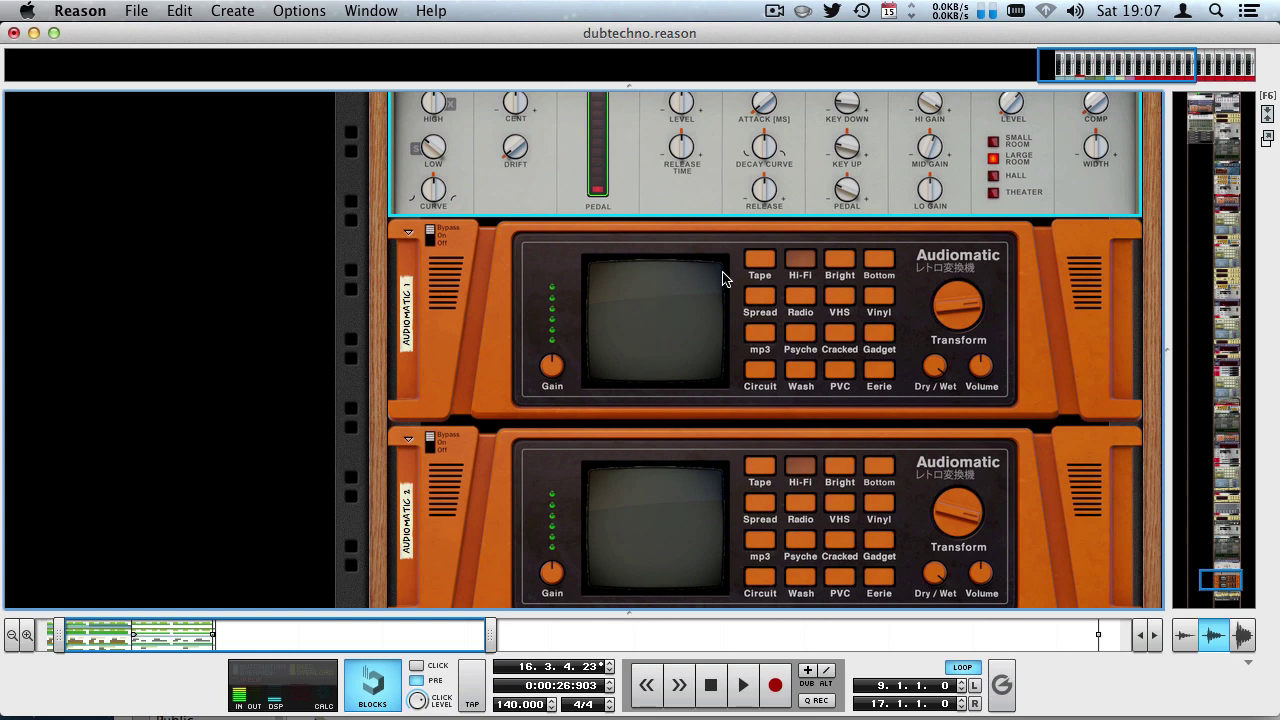
{"action": "scroll", "coordinate": [724, 279], "scroll_direction": "up", "scroll_amount": 2}
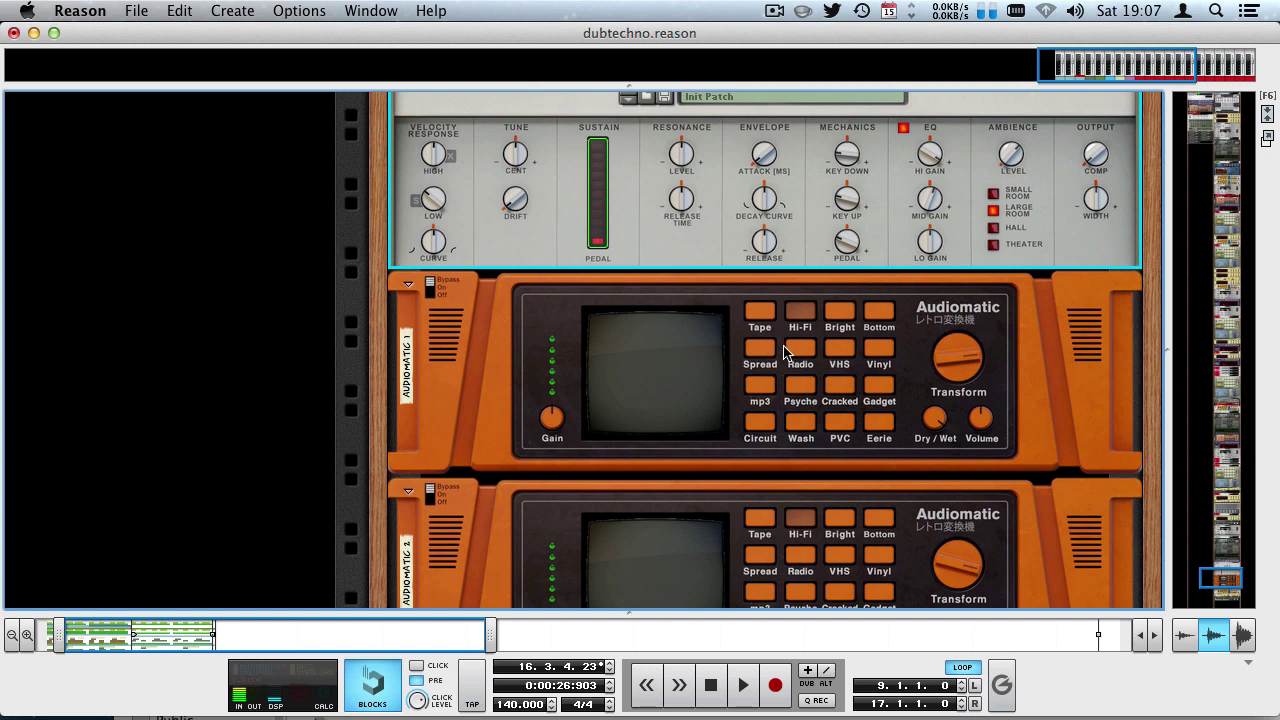
Step: Enable Audiomatic 1 on Hi-Fi, compare bypassed and on, playing the bars 9–17 loop
{"action": "left_click", "coordinate": [430, 290]}
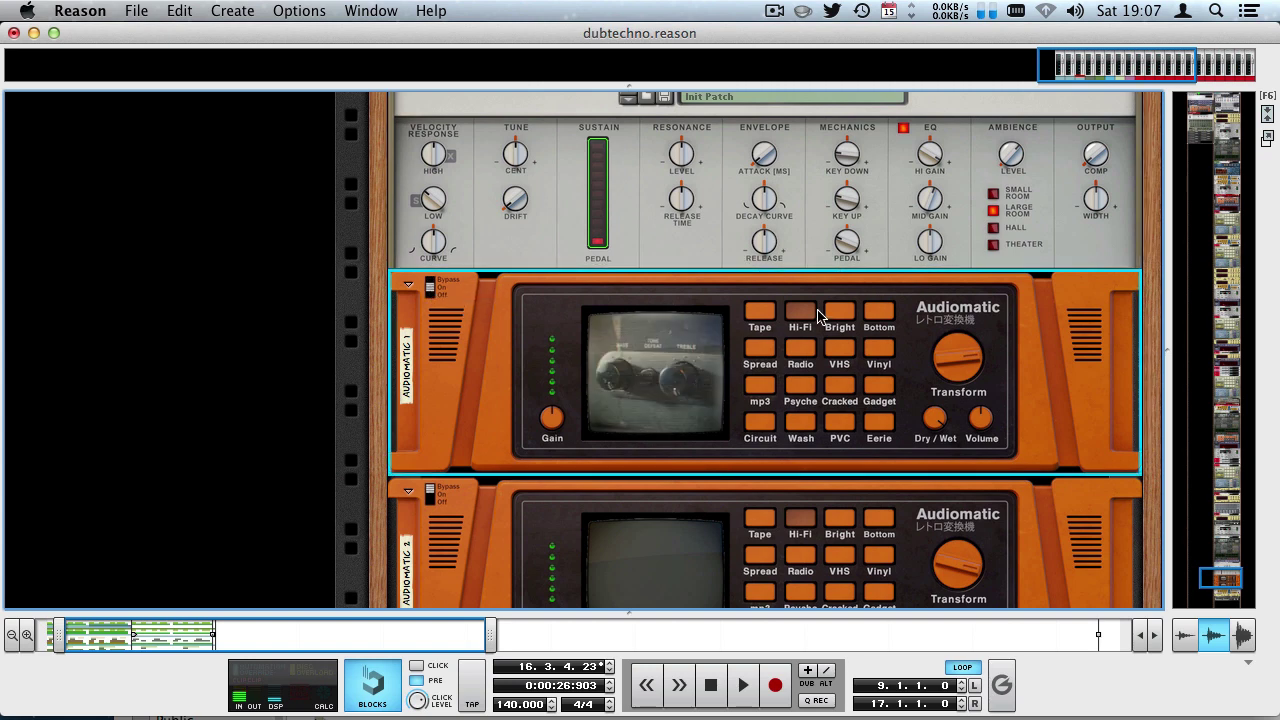
{"action": "key", "text": "KP_0"}
{"action": "left_click", "coordinate": [431, 287]}
{"action": "key", "text": "space"}
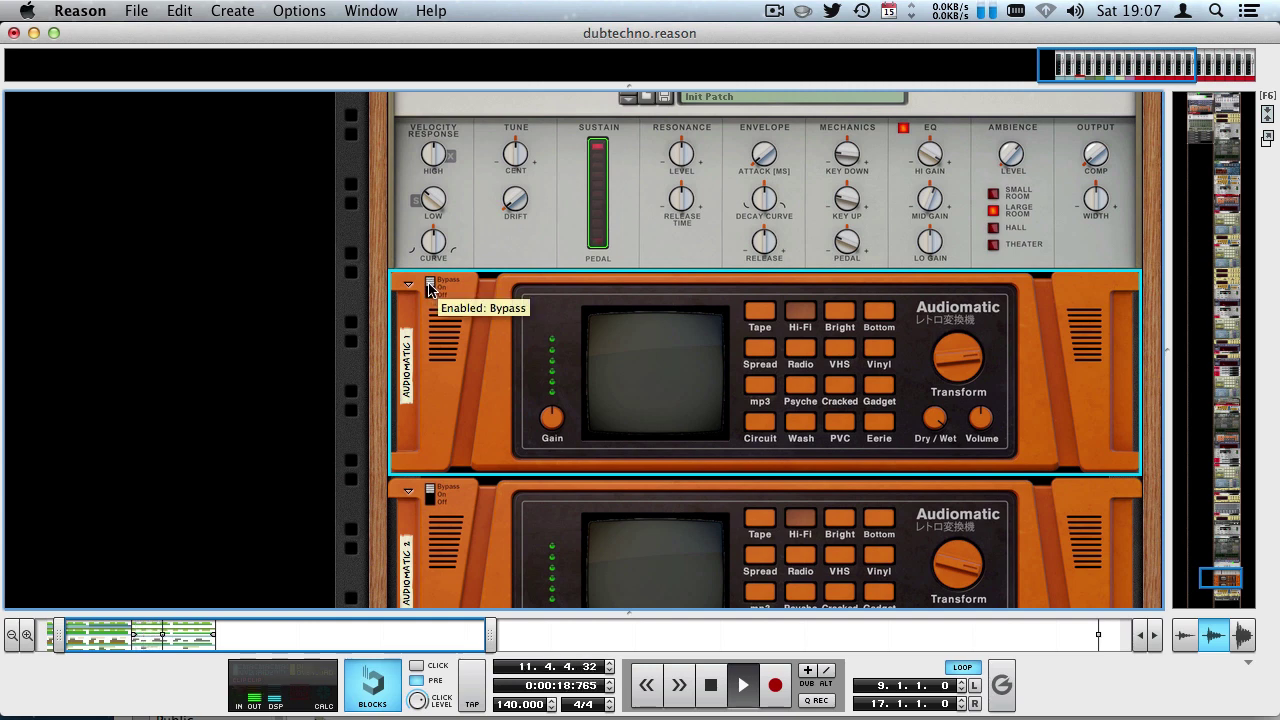
{"action": "left_click", "coordinate": [431, 288]}
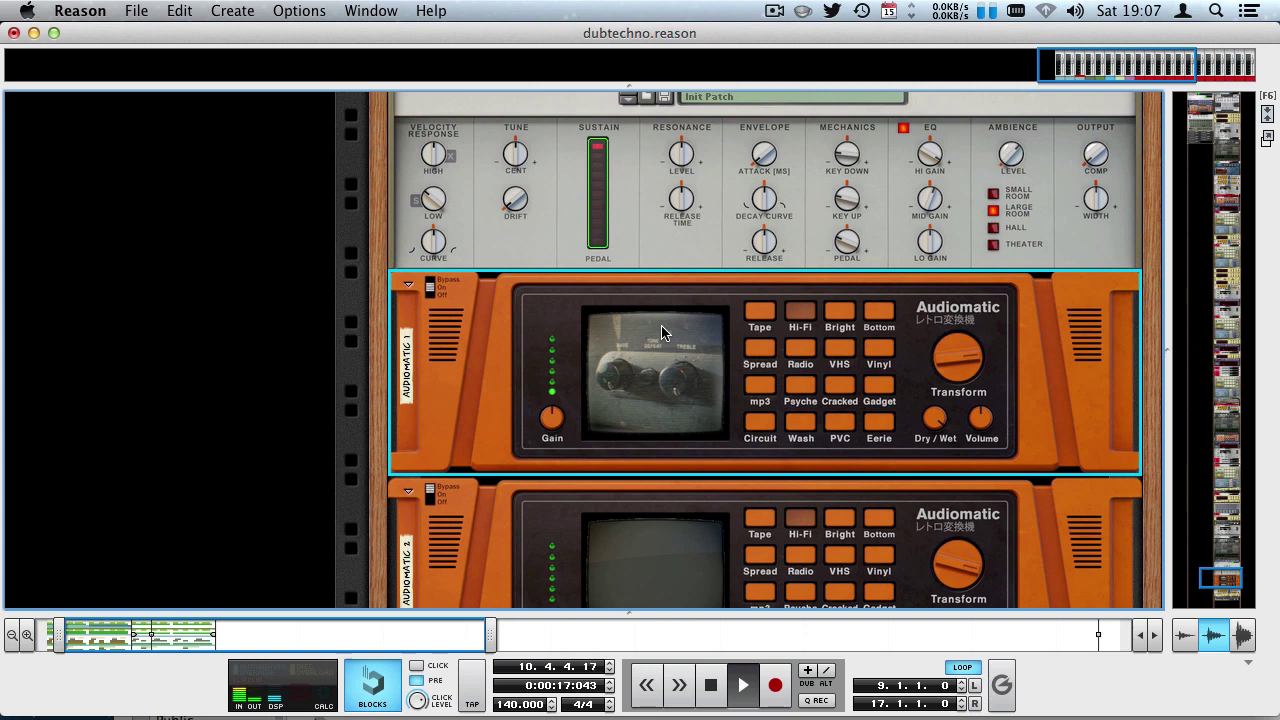
{"action": "scroll", "coordinate": [661, 333], "scroll_direction": "down", "scroll_amount": 3}
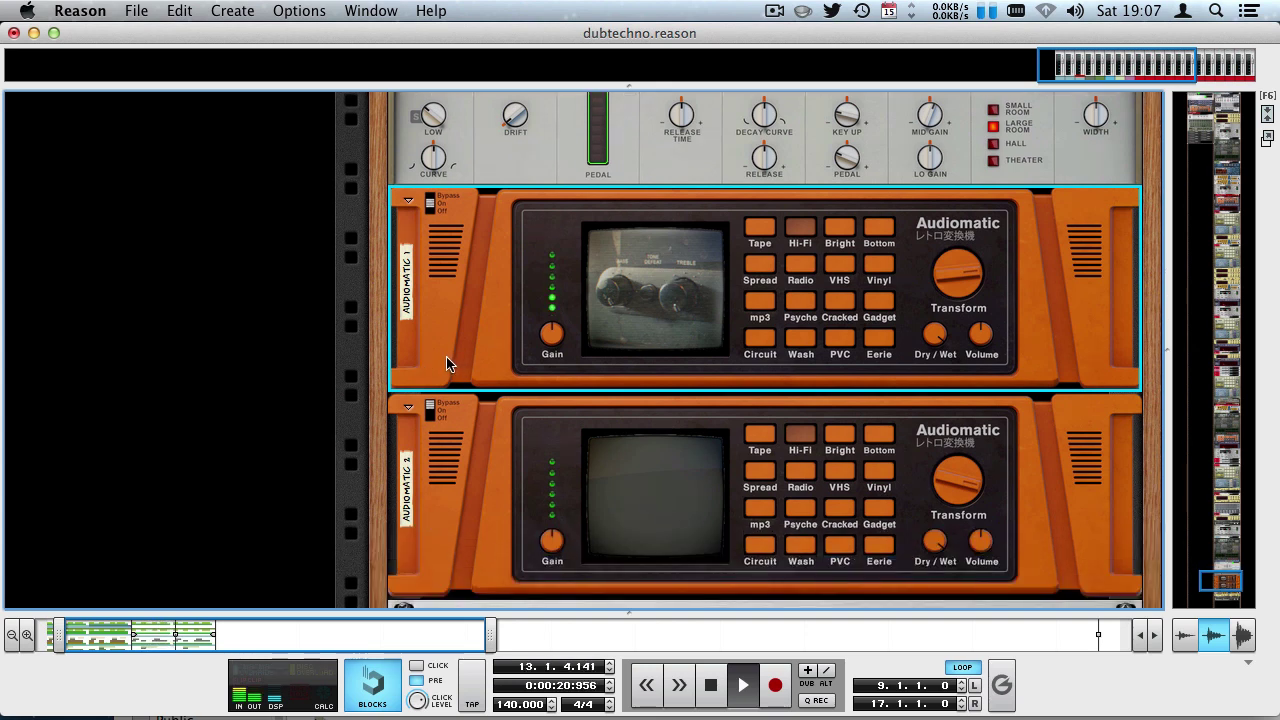
Step: Select Audiomatic 2 and try its Tape, Bright and Bottom presets
{"action": "left_click", "coordinate": [438, 410]}
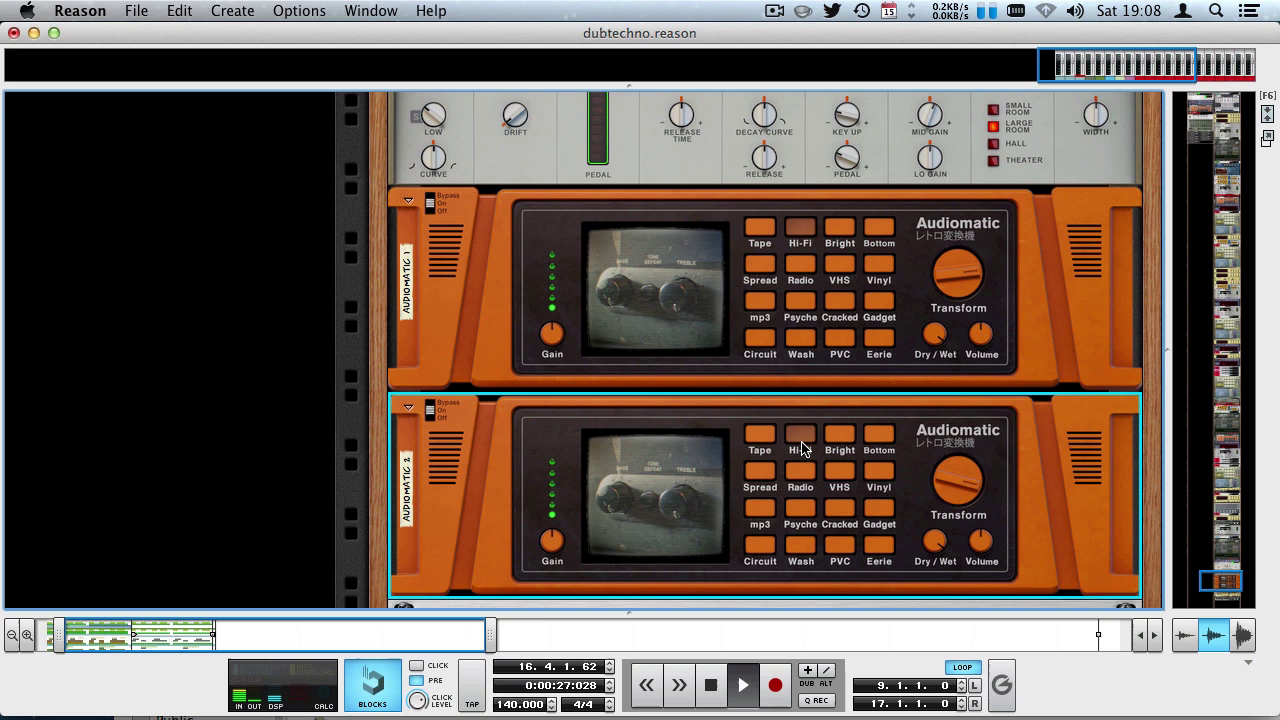
{"action": "scroll", "coordinate": [803, 447], "scroll_direction": "down", "scroll_amount": 1}
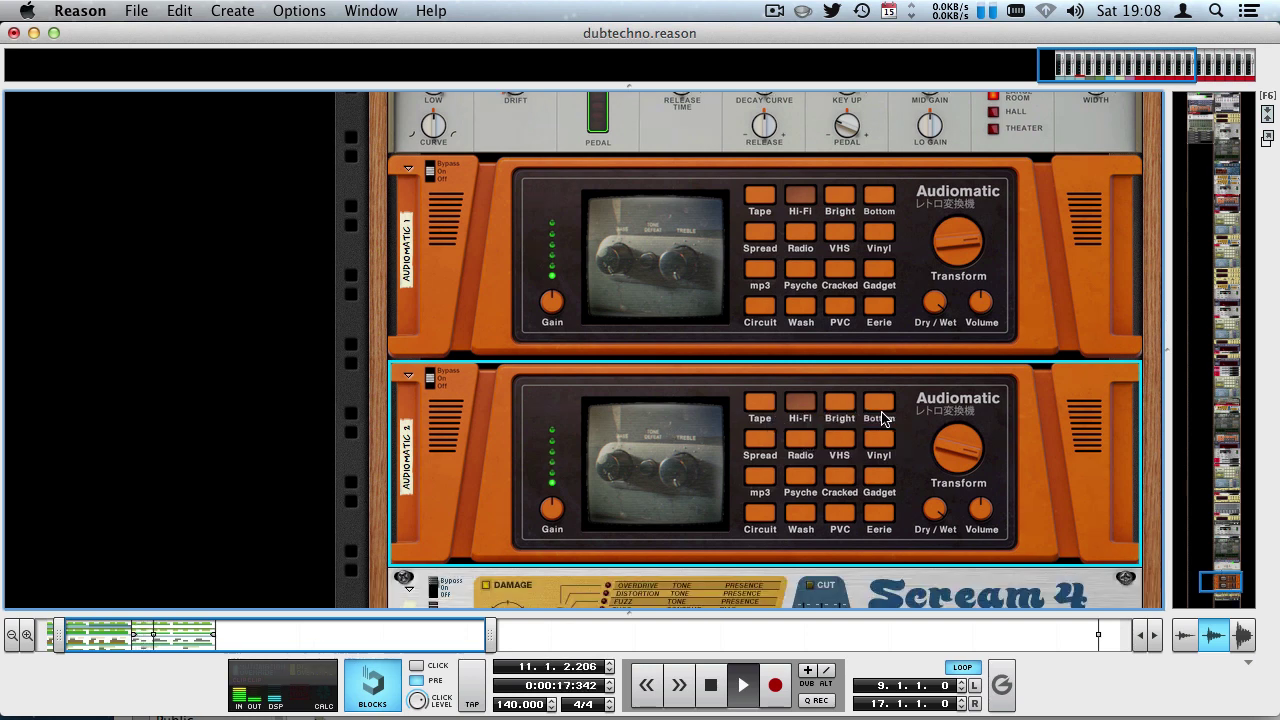
{"action": "left_click", "coordinate": [763, 405]}
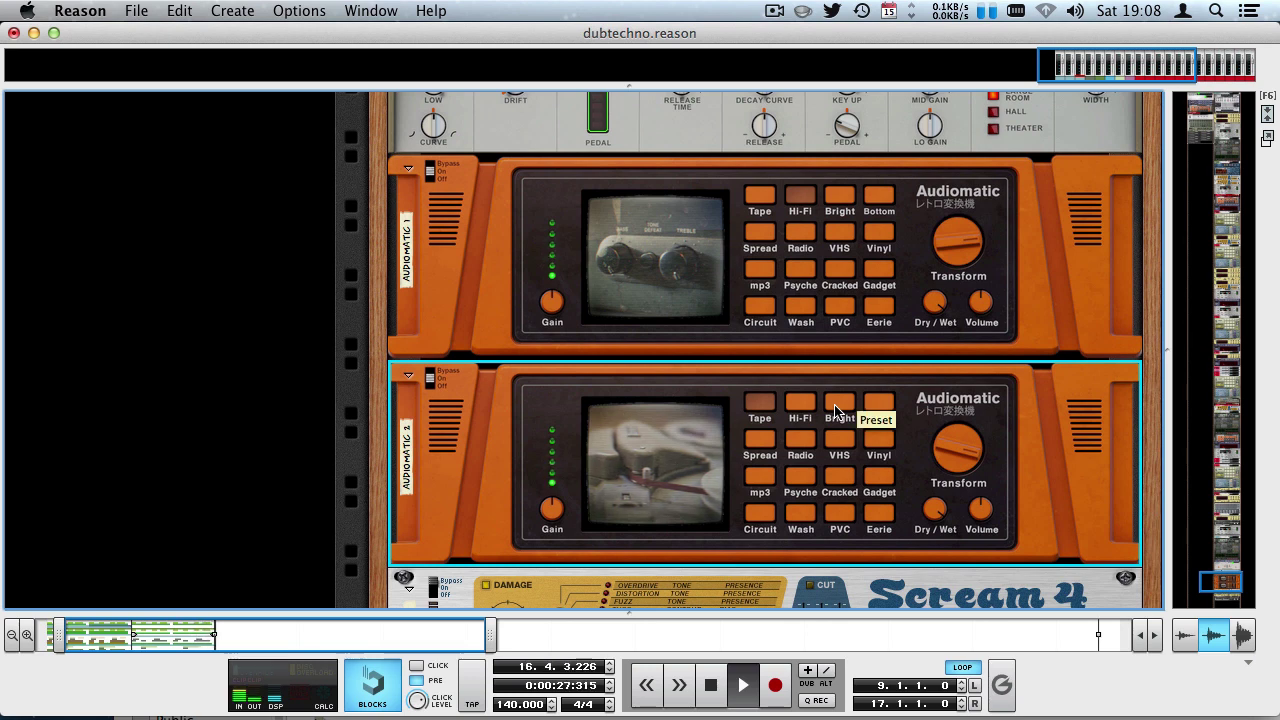
{"action": "left_click", "coordinate": [841, 406]}
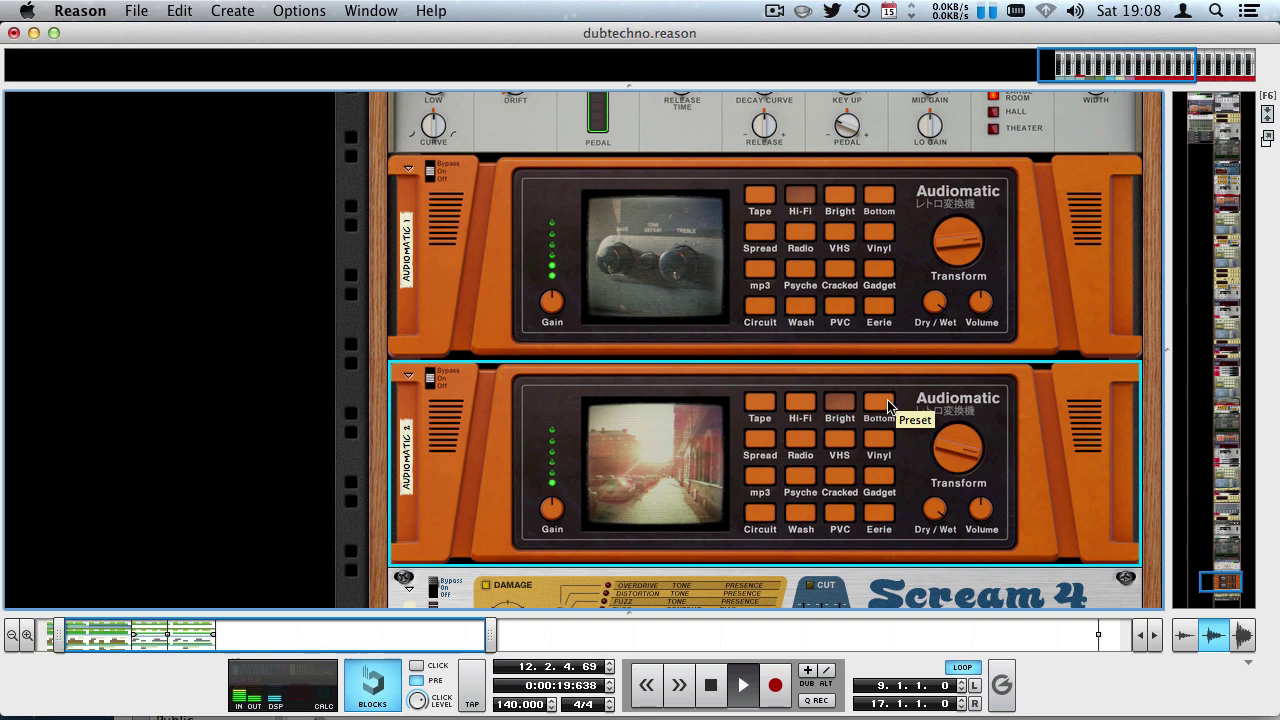
{"action": "left_click", "coordinate": [888, 405]}
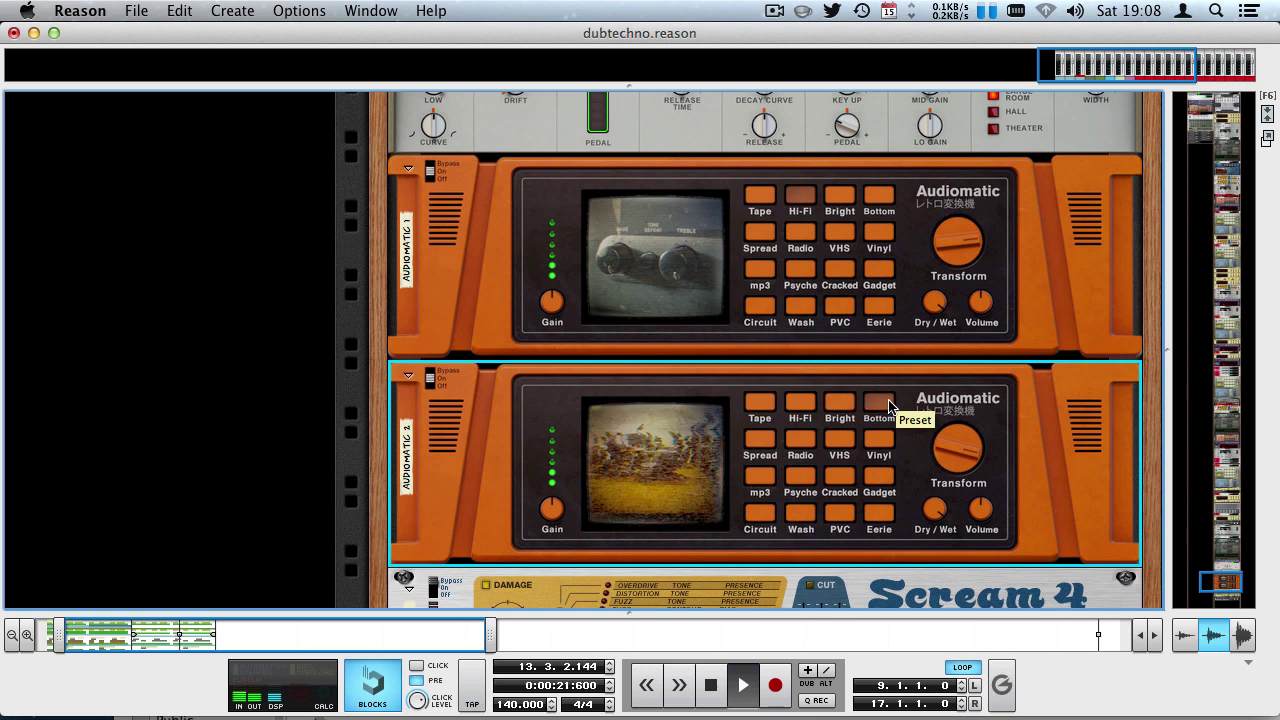
Step: Try the Radio and VHS presets on Audiomatic 2, then settle on Tape
{"action": "scroll", "coordinate": [908, 404], "scroll_direction": "down", "scroll_amount": 3}
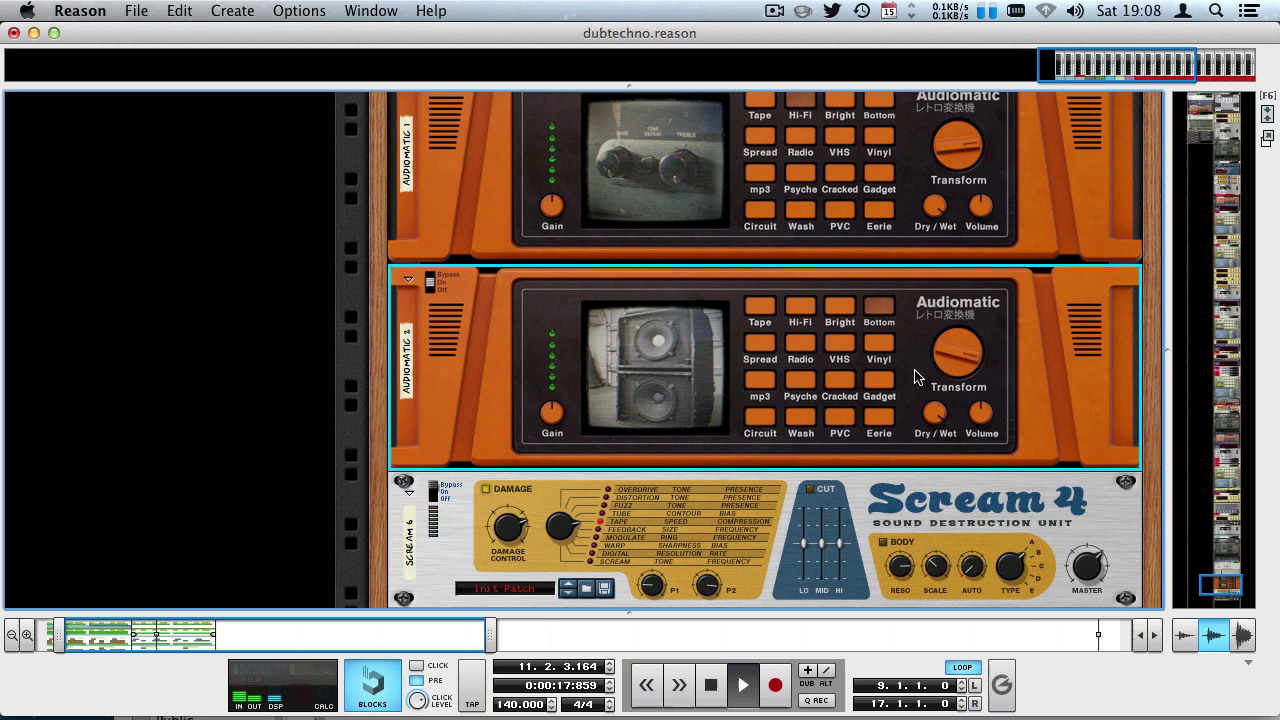
{"action": "left_click", "coordinate": [795, 346]}
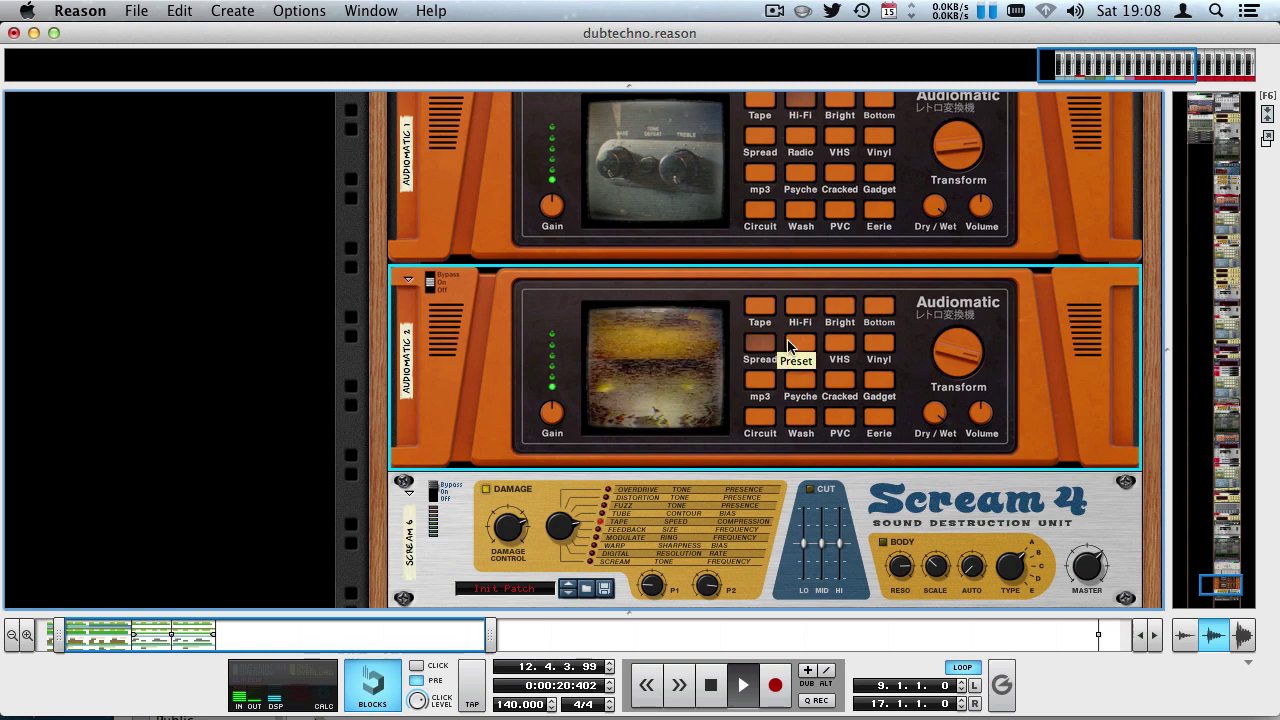
{"action": "left_click", "coordinate": [845, 346]}
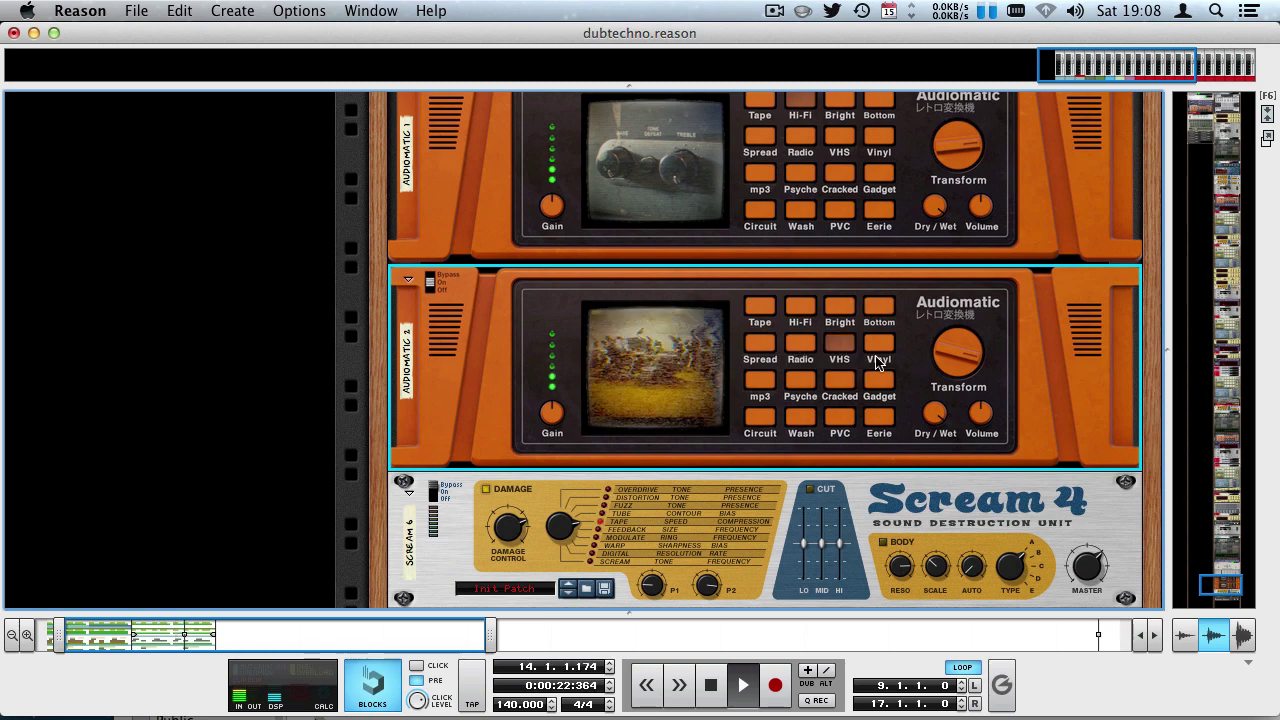
{"action": "left_click", "coordinate": [762, 306]}
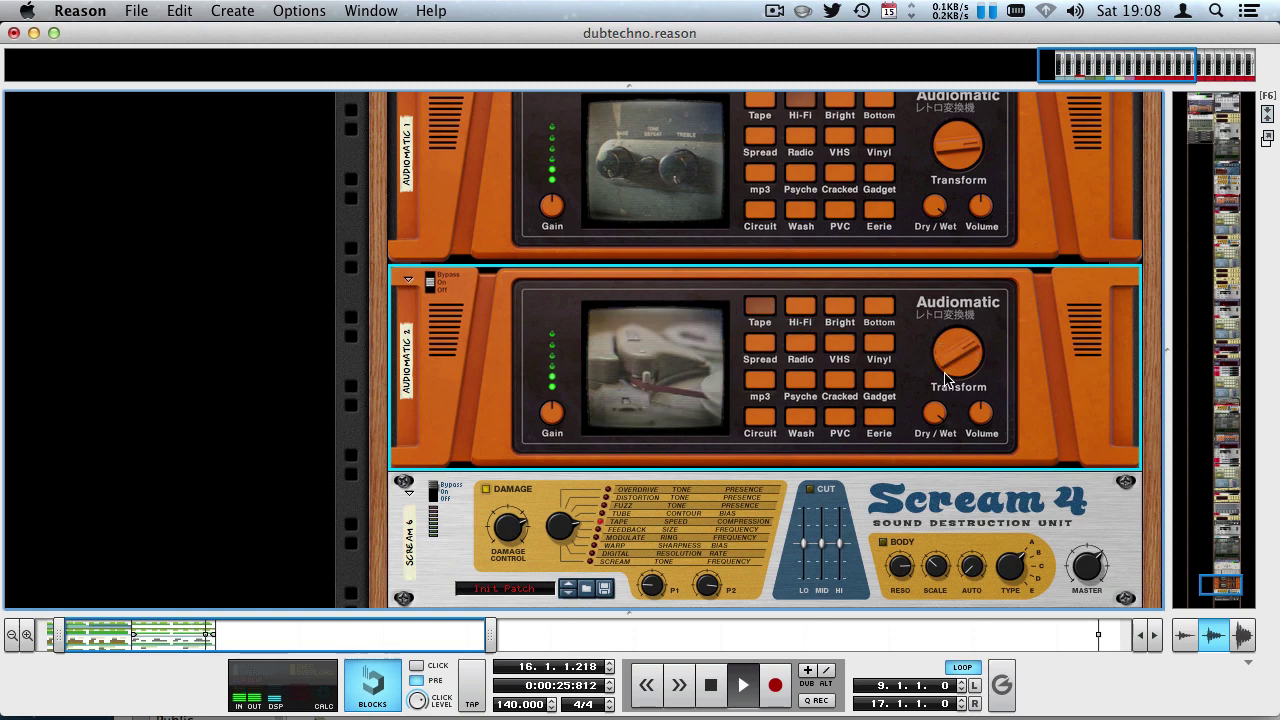
Step: Switch the Scream 4 distortion on
{"action": "scroll", "coordinate": [708, 316], "scroll_direction": "up", "scroll_amount": 3}
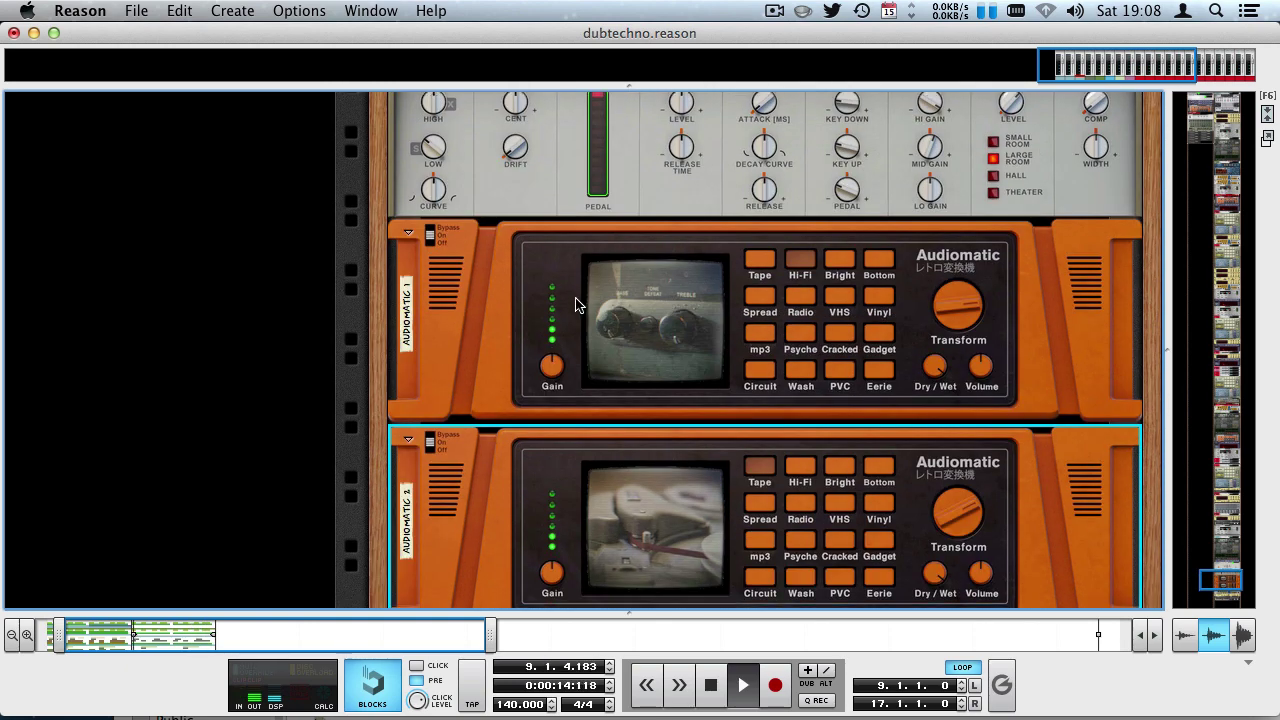
{"action": "scroll", "coordinate": [575, 300], "scroll_direction": "down", "scroll_amount": 5}
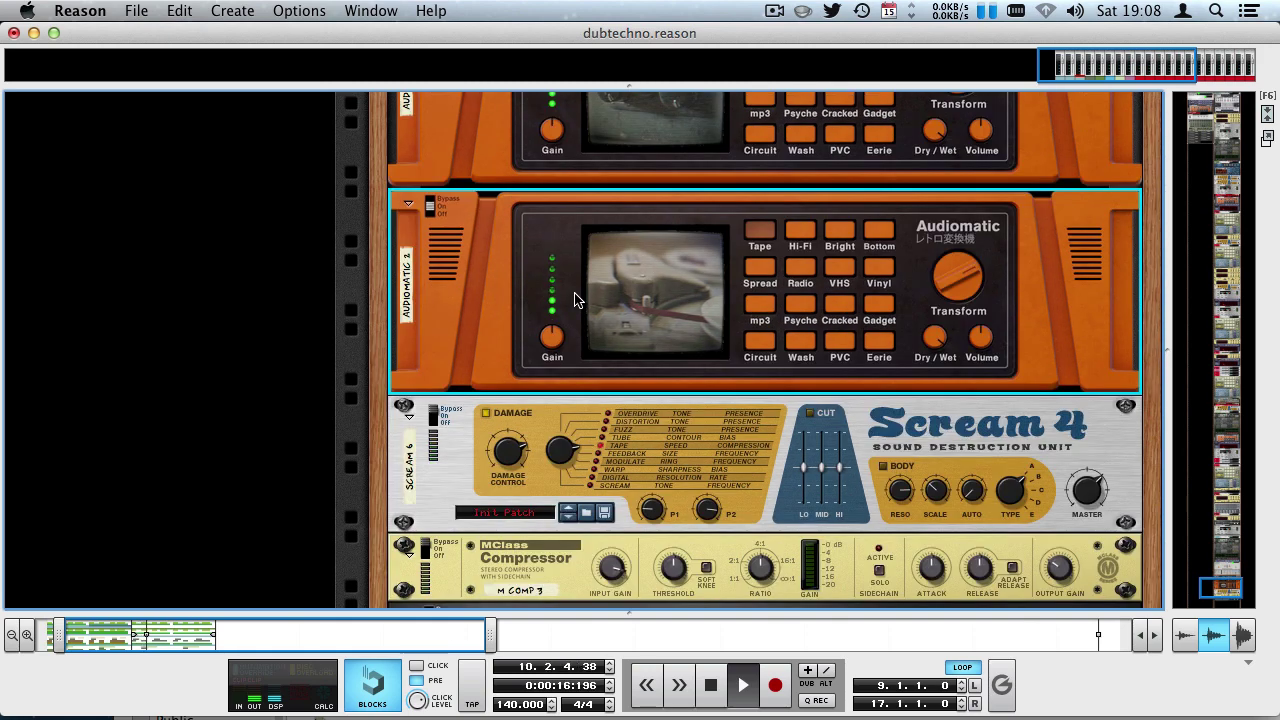
{"action": "left_click", "coordinate": [432, 414]}
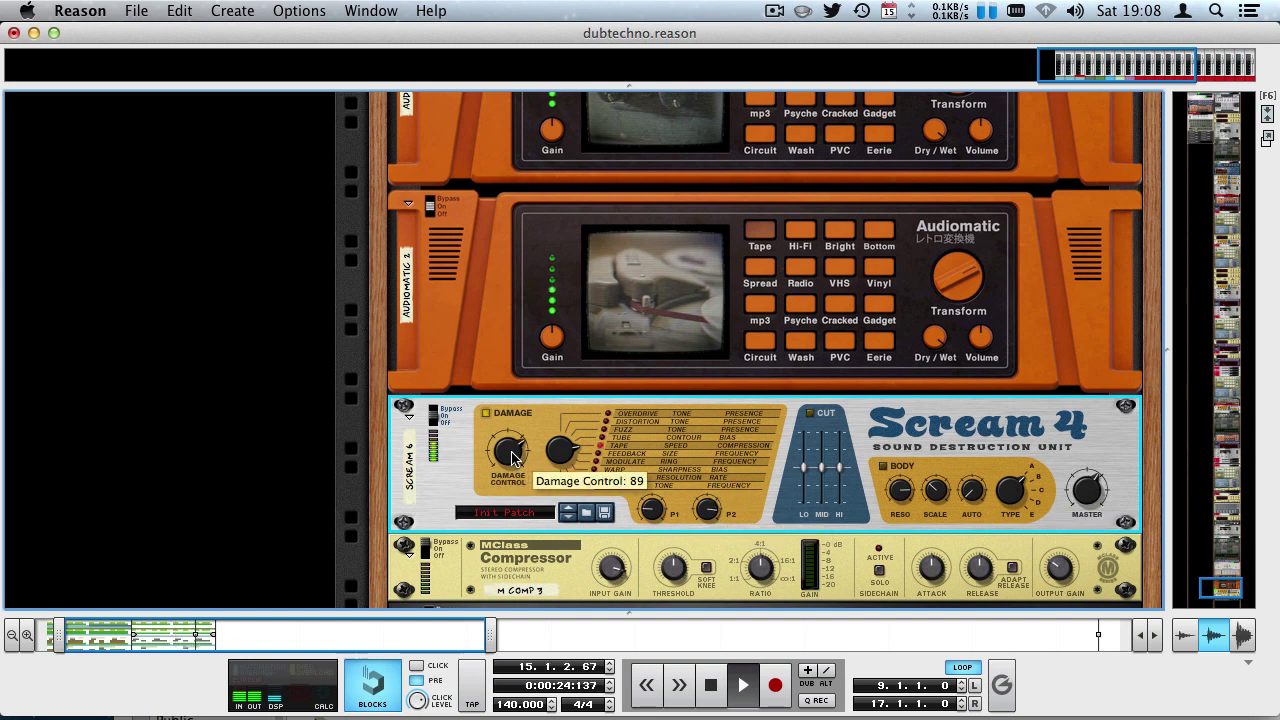
Step: Switch the MClass Compressor on and scroll the rack back to Radical Piano
{"action": "scroll", "coordinate": [500, 480], "scroll_direction": "down", "scroll_amount": 3}
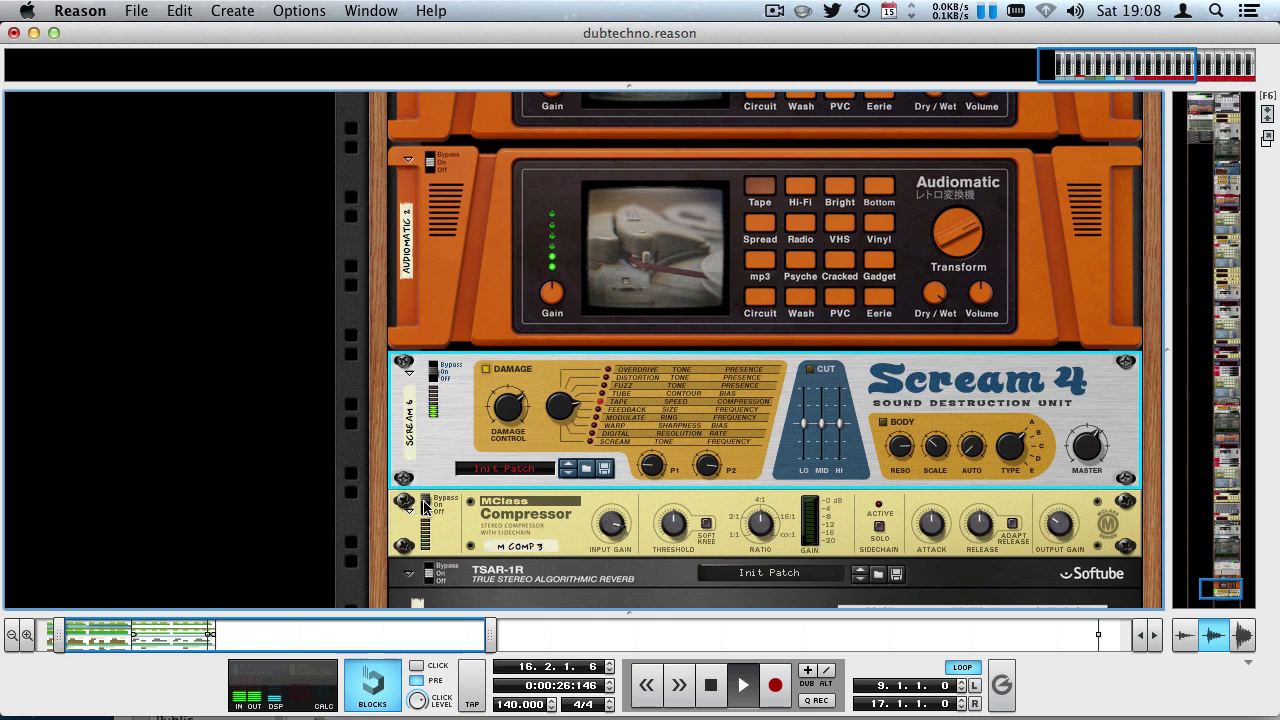
{"action": "left_click", "coordinate": [418, 508]}
{"action": "scroll", "coordinate": [463, 492], "scroll_direction": "down", "scroll_amount": 6}
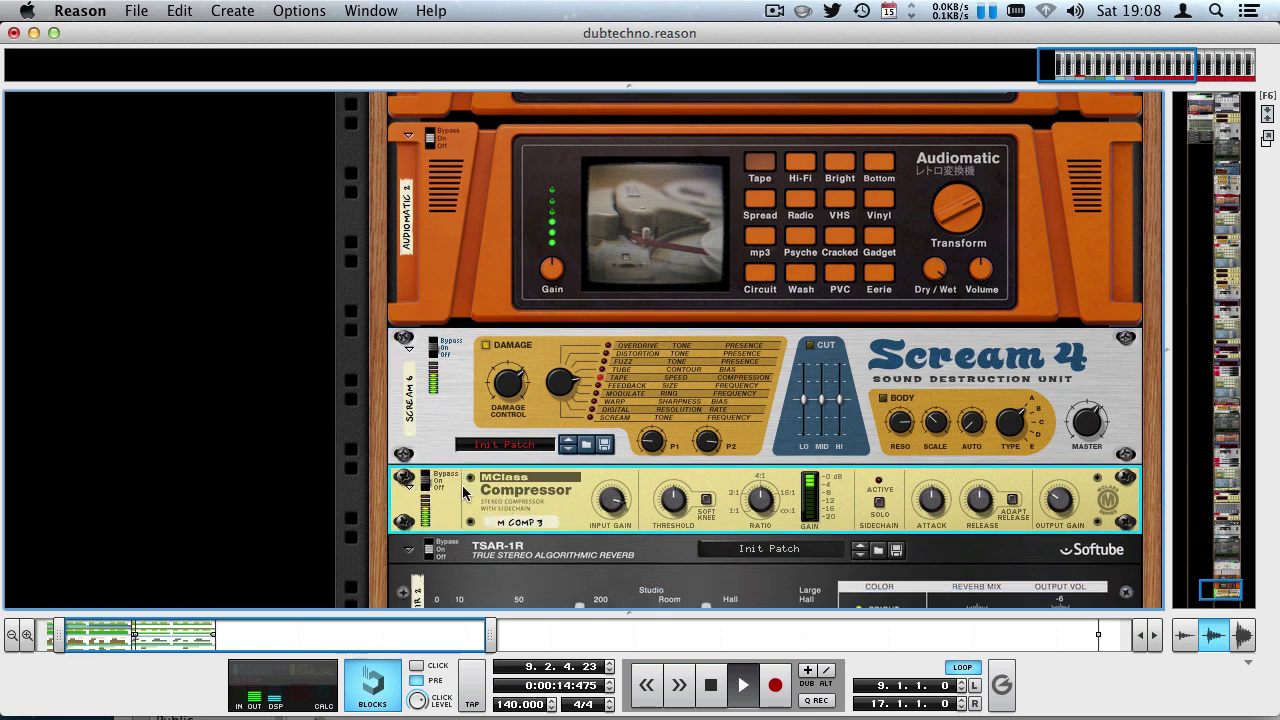
{"action": "scroll", "coordinate": [462, 490], "scroll_direction": "up", "scroll_amount": 20}
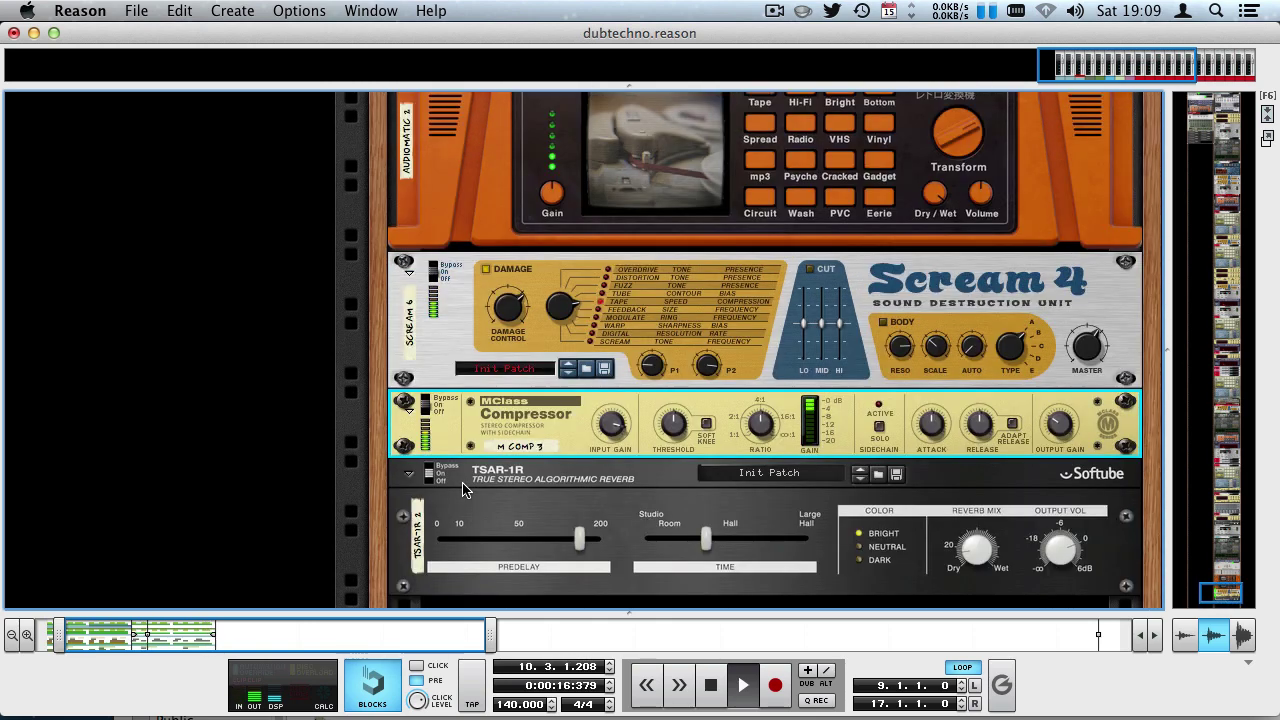
{"action": "scroll", "coordinate": [462, 488], "scroll_direction": "down", "scroll_amount": 10}
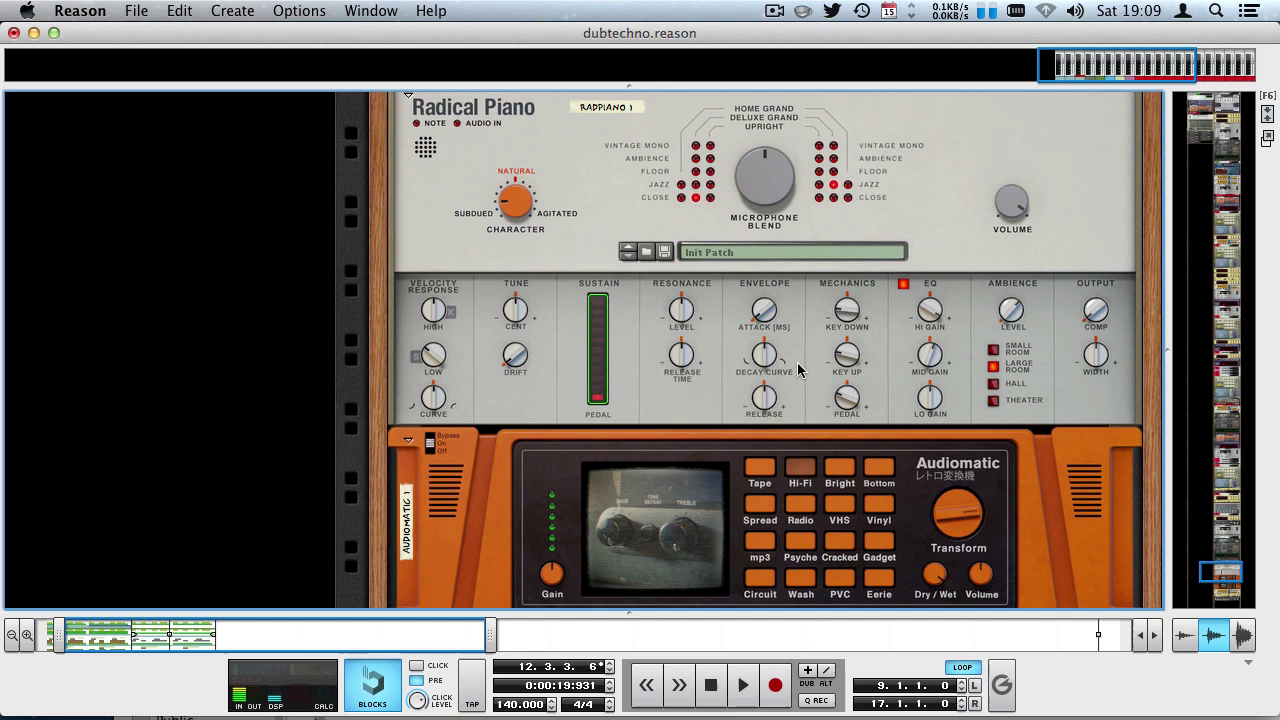
Step: Return the song position to the loop start at bar 9
{"action": "scroll", "coordinate": [841, 275], "scroll_direction": "down", "scroll_amount": 12}
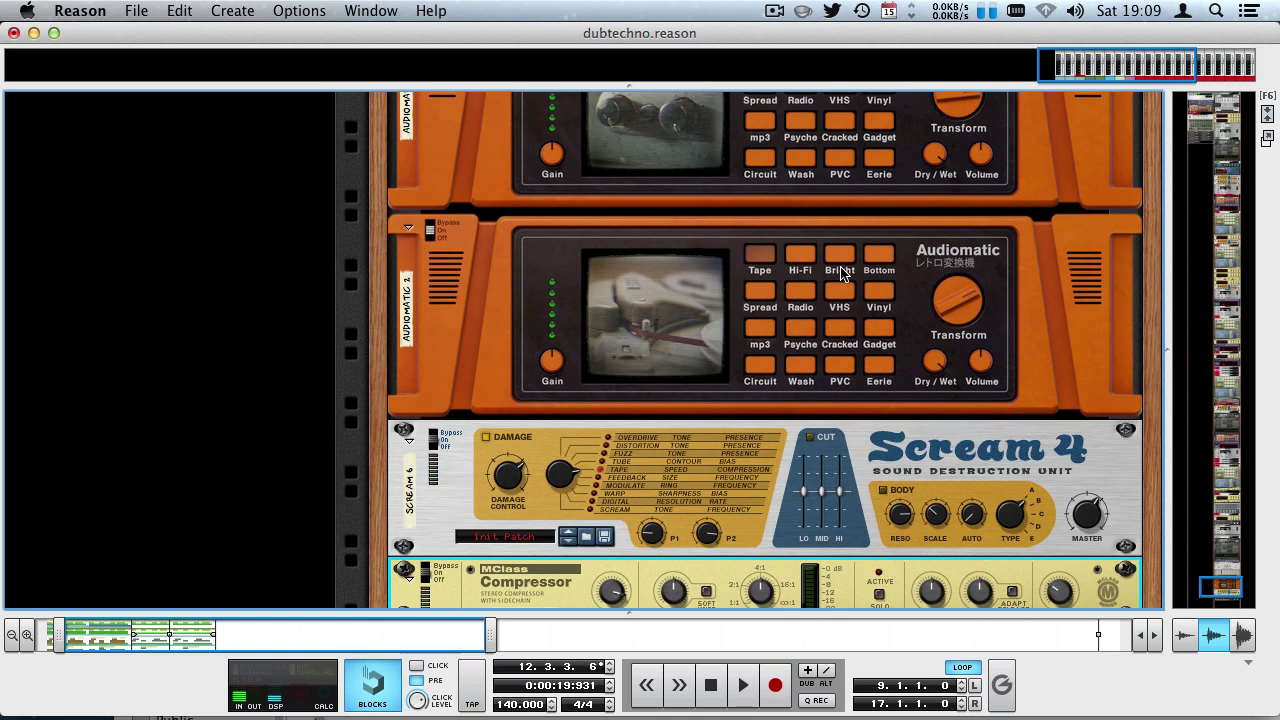
{"action": "scroll", "coordinate": [841, 275], "scroll_direction": "up", "scroll_amount": 2}
{"action": "scroll", "coordinate": [600, 200], "scroll_direction": "down", "scroll_amount": 9}
{"action": "scroll", "coordinate": [629, 368], "scroll_direction": "up", "scroll_amount": 9}
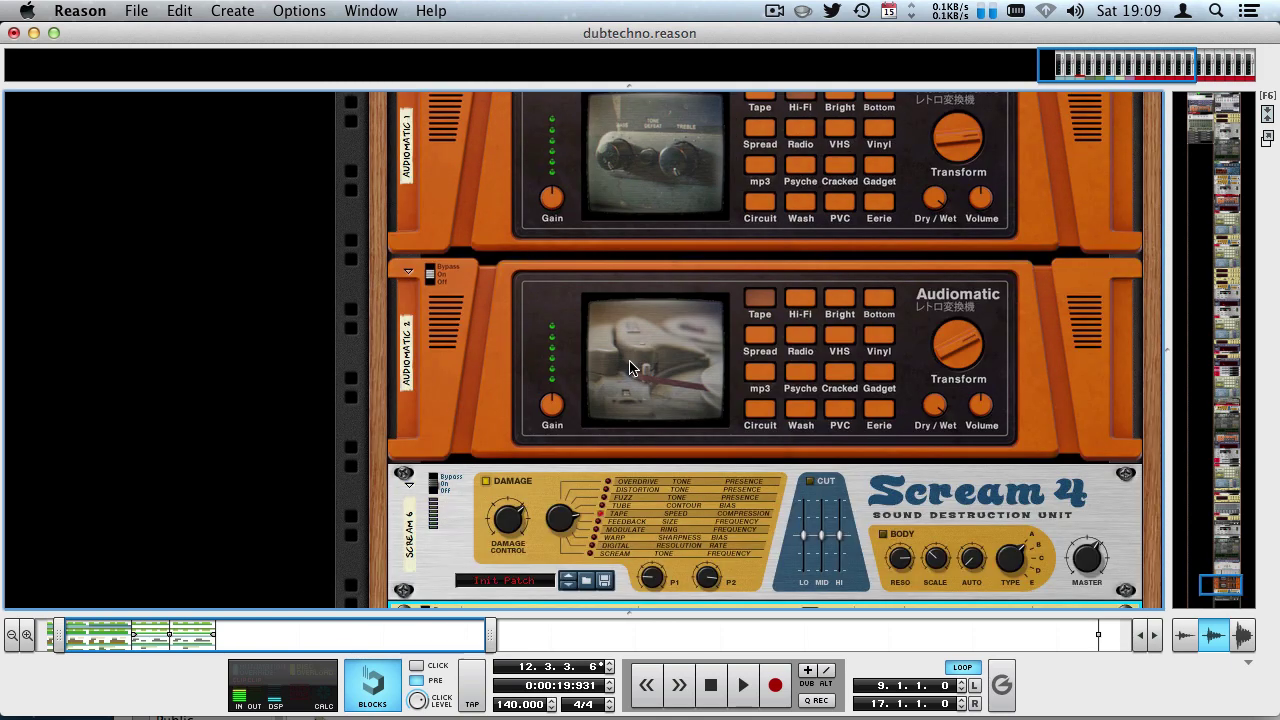
{"action": "scroll", "coordinate": [629, 368], "scroll_direction": "up", "scroll_amount": 4}
{"action": "scroll", "coordinate": [629, 368], "scroll_direction": "up", "scroll_amount": 5}
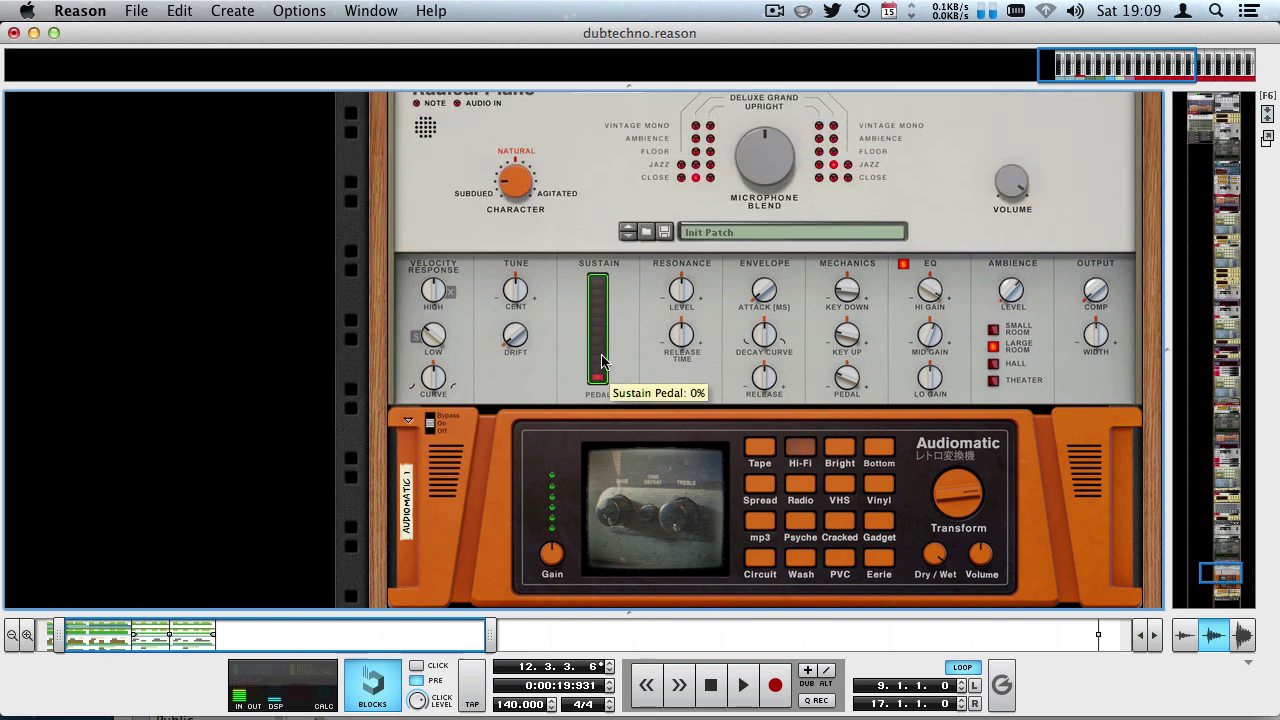
{"action": "key", "text": "space"}
Step: Select Audiomatic 1 and add Audiomatic 2 to the selection
{"action": "scroll", "coordinate": [601, 361], "scroll_direction": "down", "scroll_amount": 10}
{"action": "scroll", "coordinate": [680, 377], "scroll_direction": "up", "scroll_amount": 5}
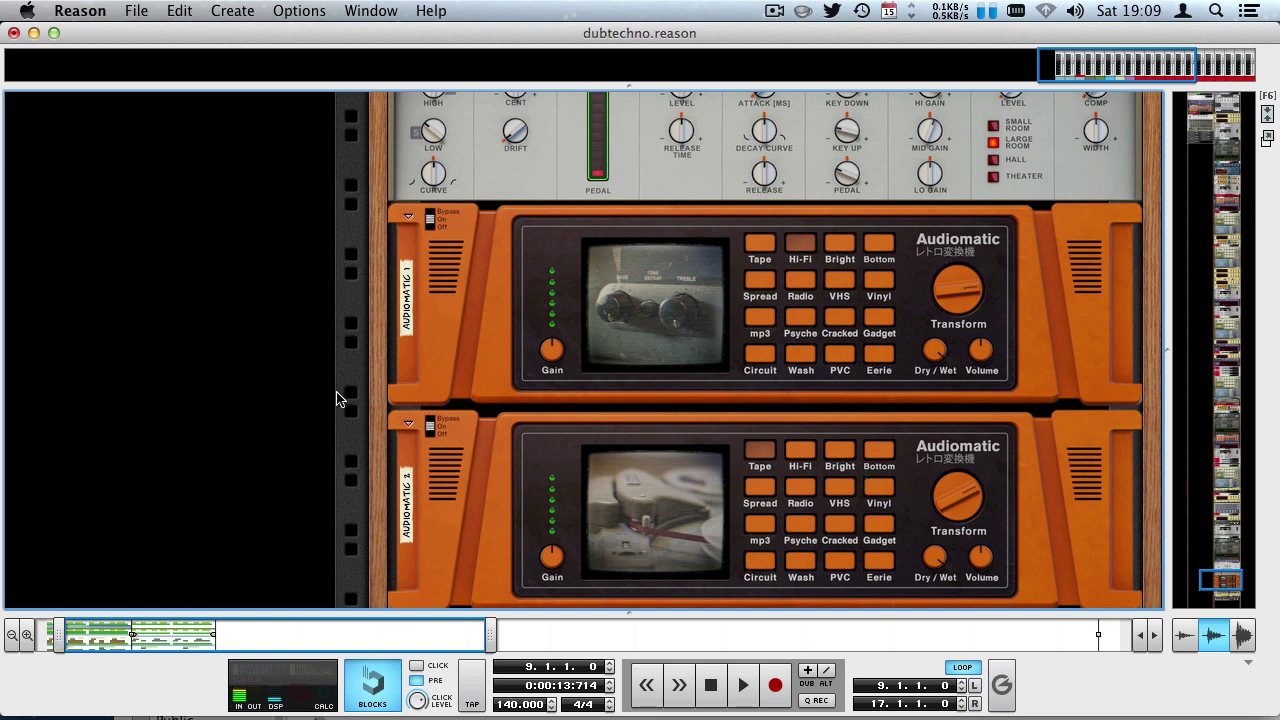
{"action": "left_click", "coordinate": [440, 360]}
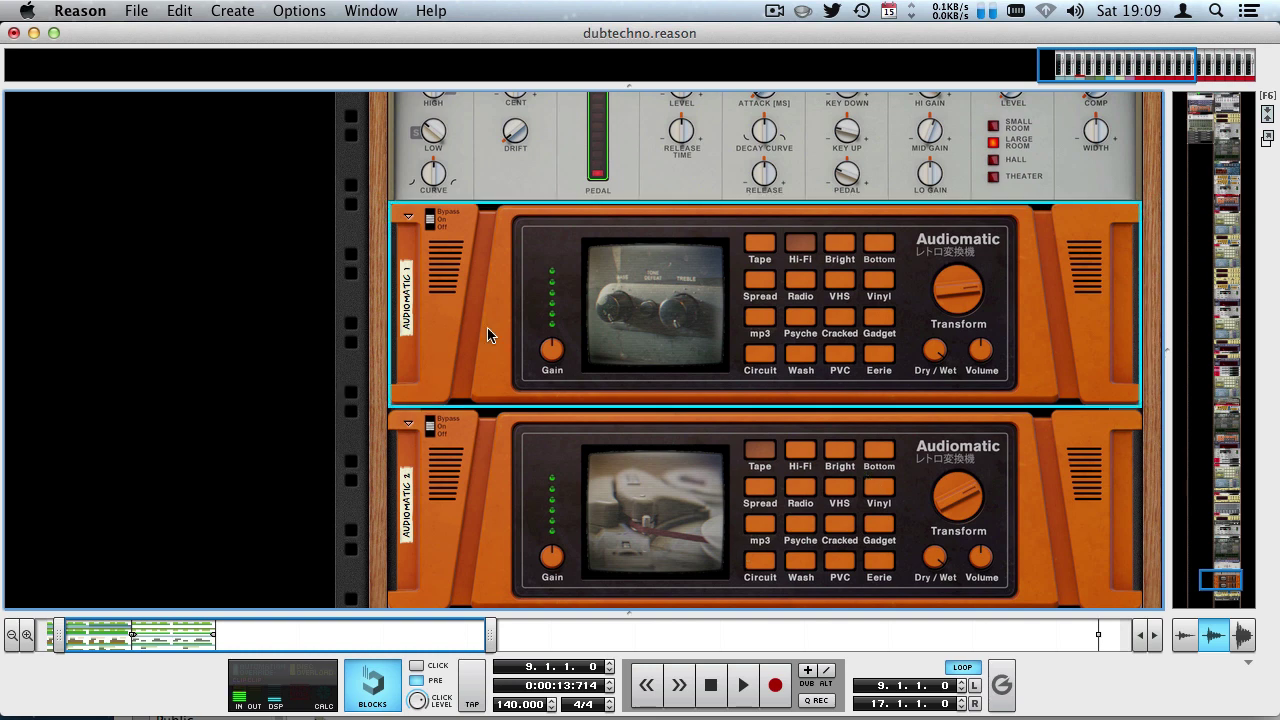
{"action": "left_click", "coordinate": [581, 471], "text": "shift"}
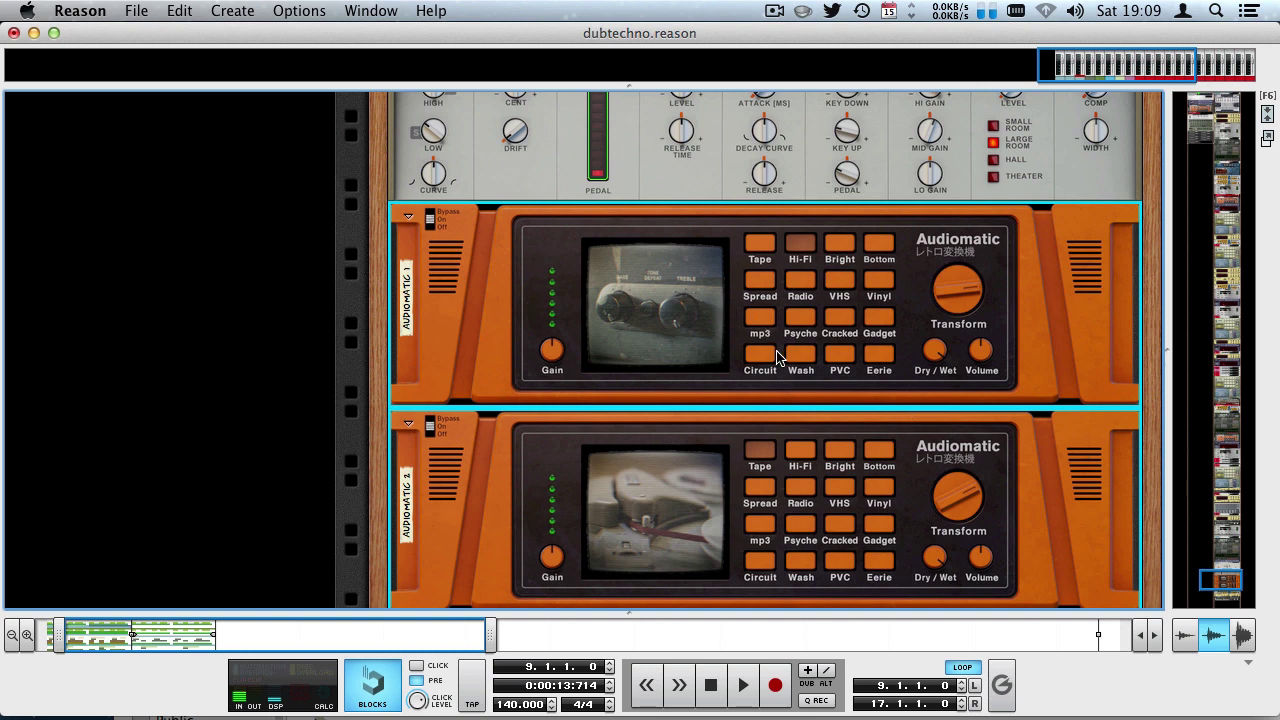
Step: Play Wash, Eerie and Tape on Audiomatic 1, then return it to Hi-Fi with playback stopped
{"action": "left_click", "coordinate": [808, 358]}
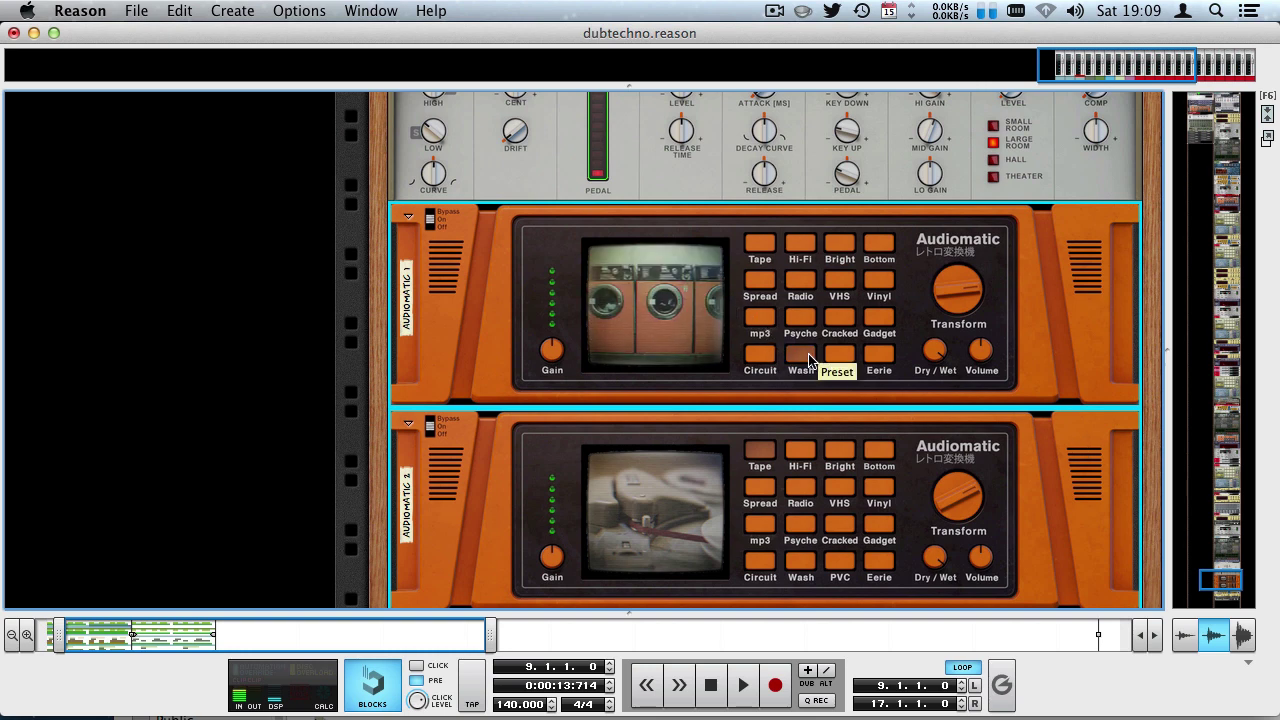
{"action": "key", "text": "space"}
{"action": "key", "text": "space"}
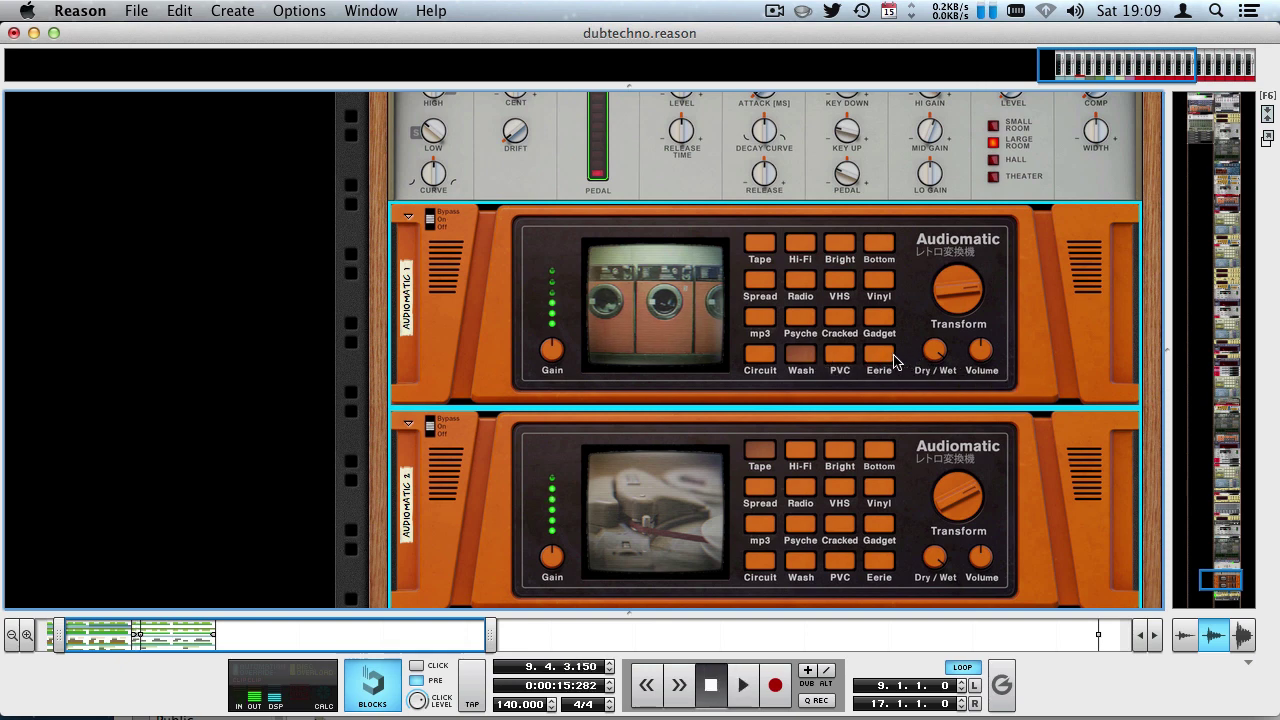
{"action": "left_click", "coordinate": [882, 356]}
{"action": "key", "text": "space"}
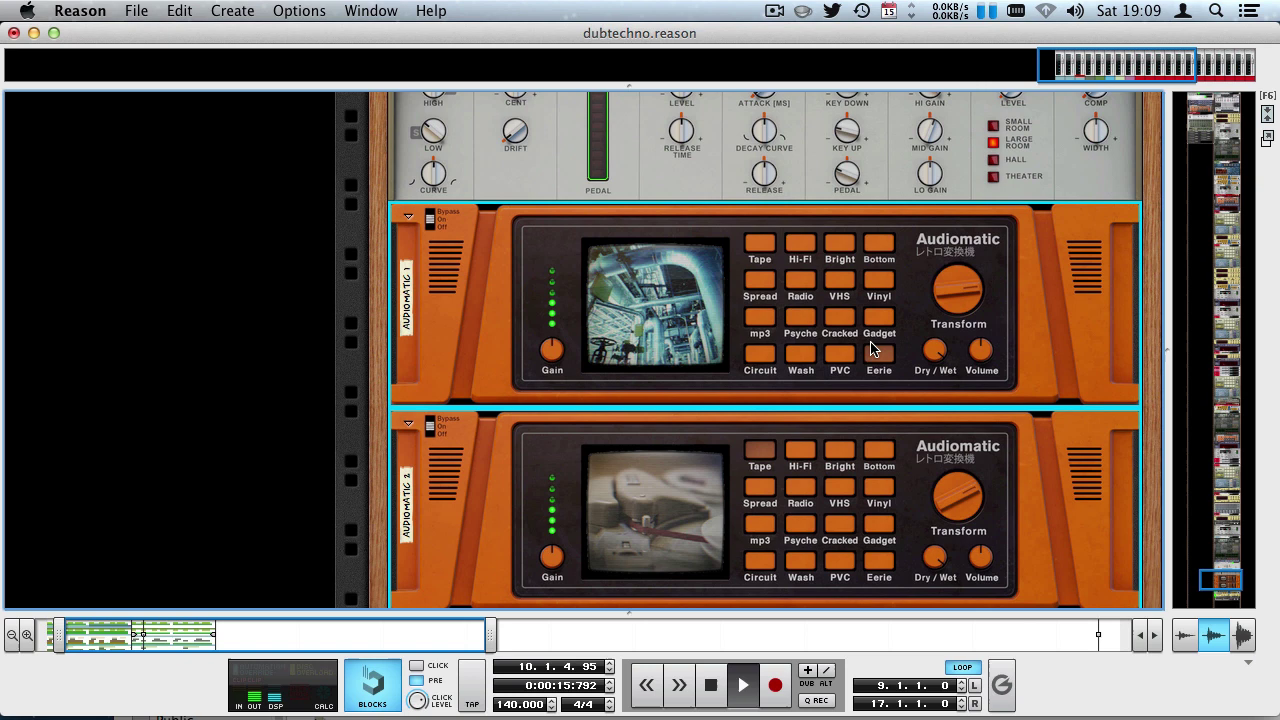
{"action": "left_click", "coordinate": [767, 255]}
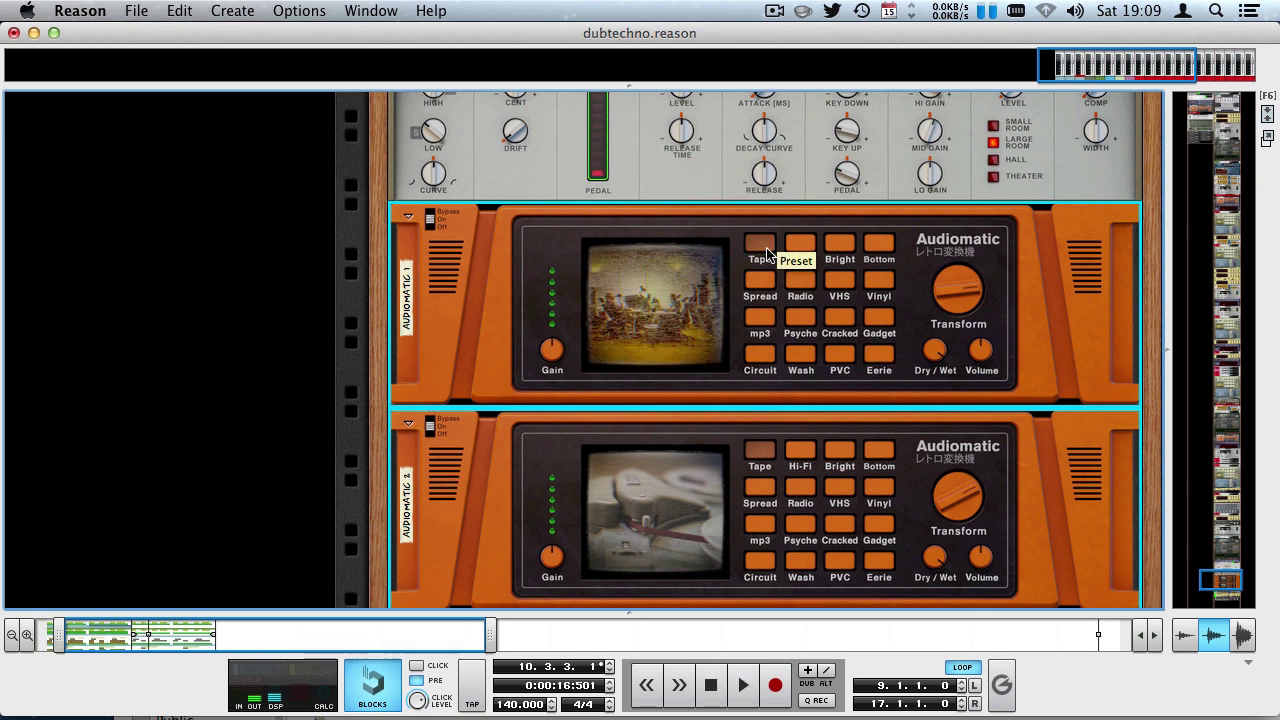
{"action": "left_click", "coordinate": [800, 245]}
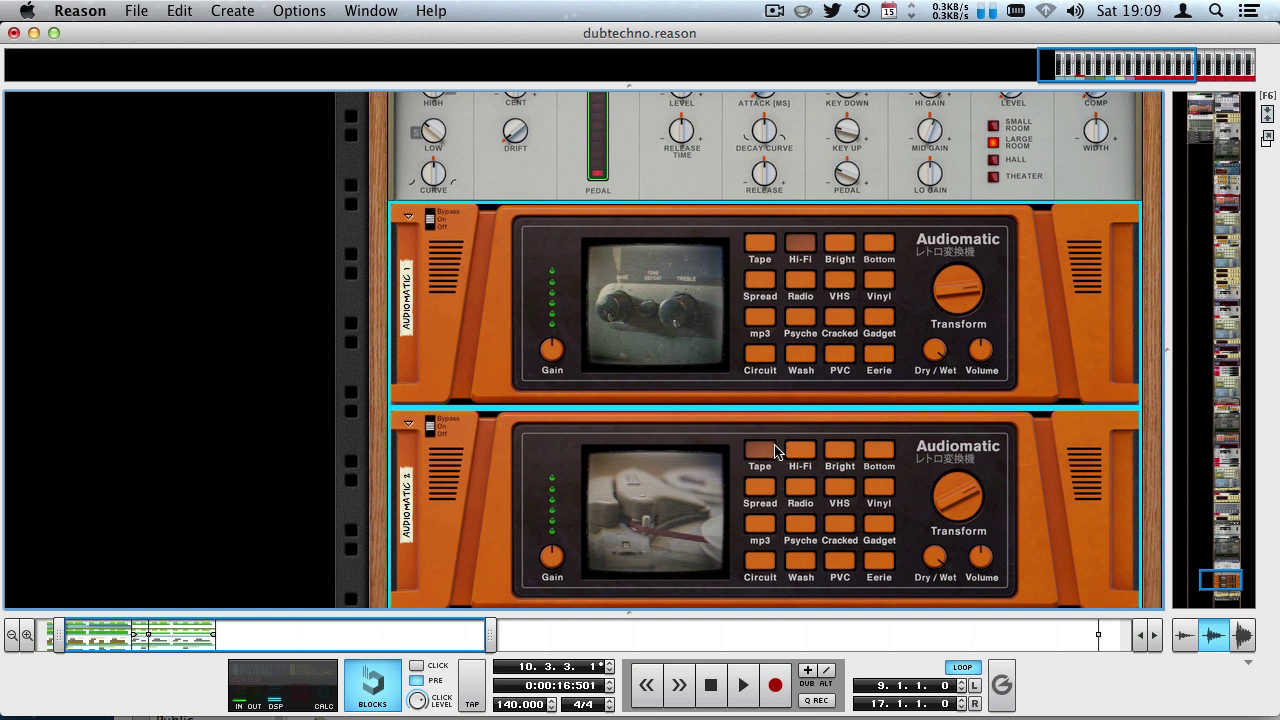
{"action": "scroll", "coordinate": [776, 452], "scroll_direction": "down", "scroll_amount": 1}
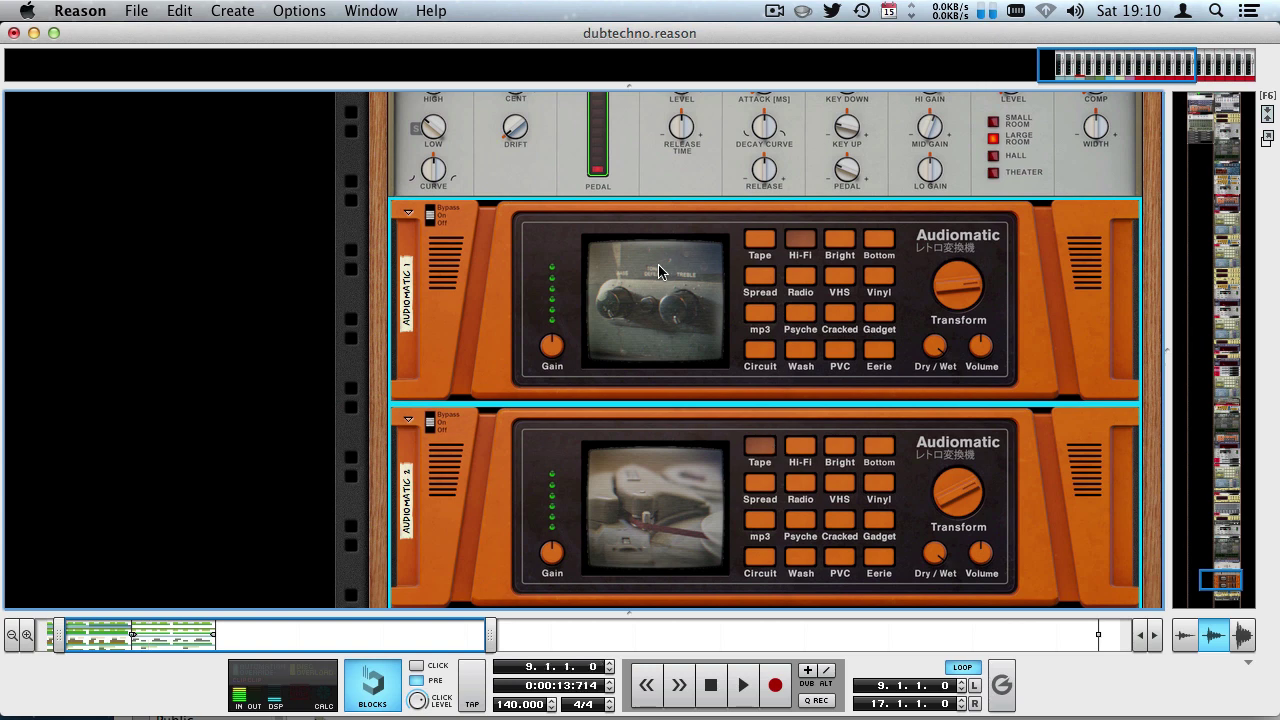
{"action": "scroll", "coordinate": [658, 264], "scroll_direction": "up", "scroll_amount": 5}
{"action": "scroll", "coordinate": [823, 477], "scroll_direction": "down", "scroll_amount": 6}
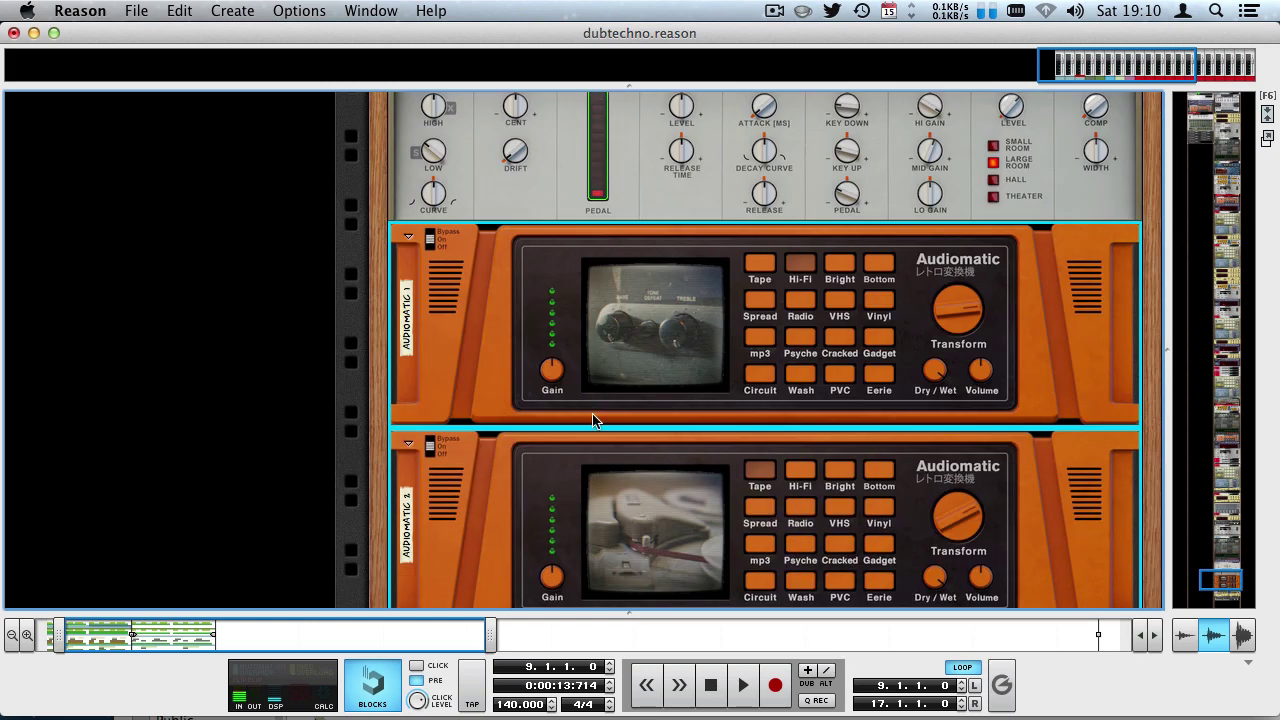
{"action": "scroll", "coordinate": [594, 421], "scroll_direction": "down", "scroll_amount": 1}
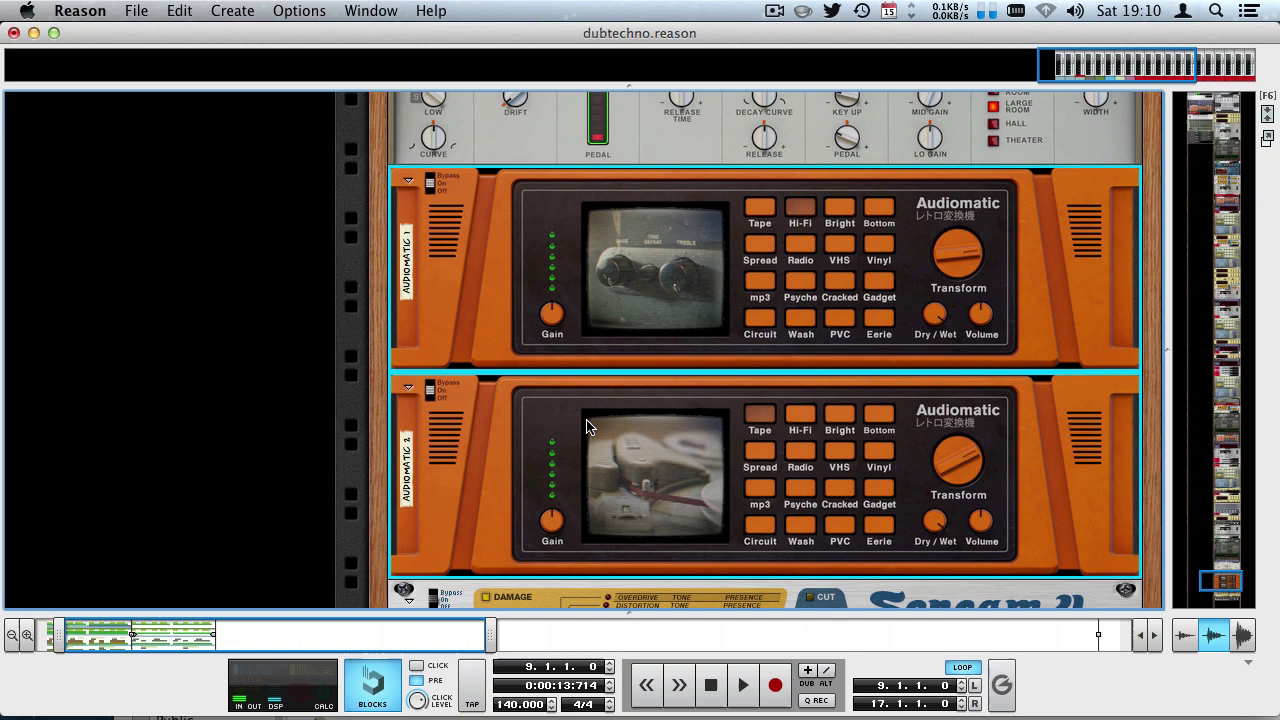